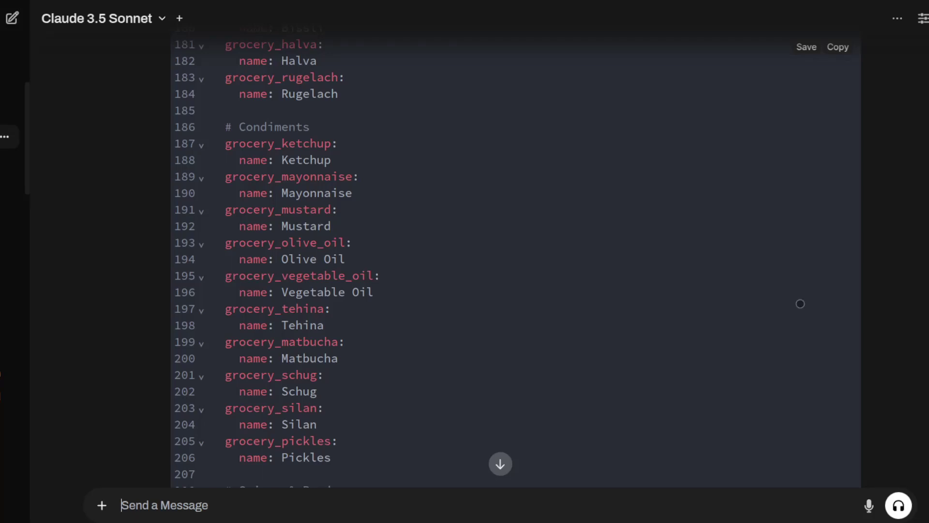
Step: Test the Hummus, Tahini, Tomato Salad and Ketchup toggles on the old grocery dashboard
{"action": "scroll", "coordinate": [801, 303], "scroll_direction": "up", "scroll_amount": 3}
{"action": "scroll", "coordinate": [800, 303], "scroll_direction": "up", "scroll_amount": 3}
{"action": "scroll", "coordinate": [800, 303], "scroll_direction": "up", "scroll_amount": 1}
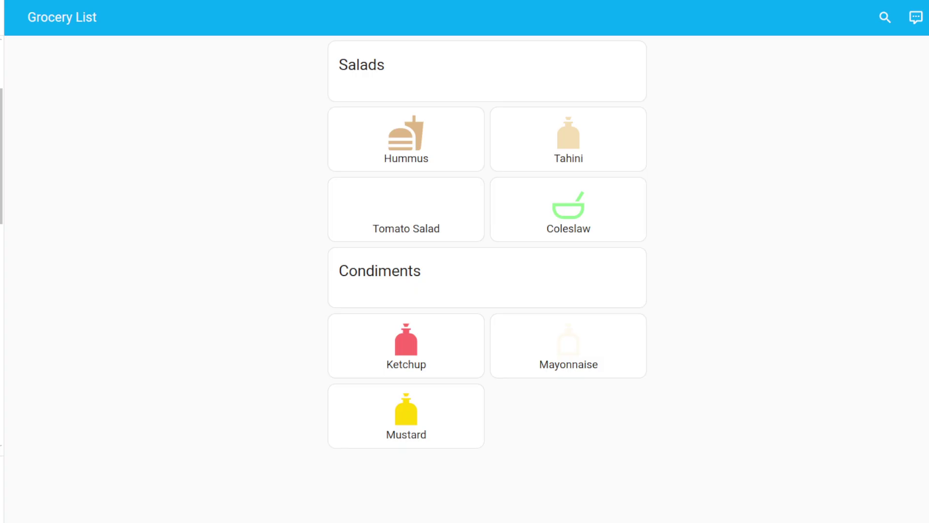
{"action": "left_click", "coordinate": [406, 139]}
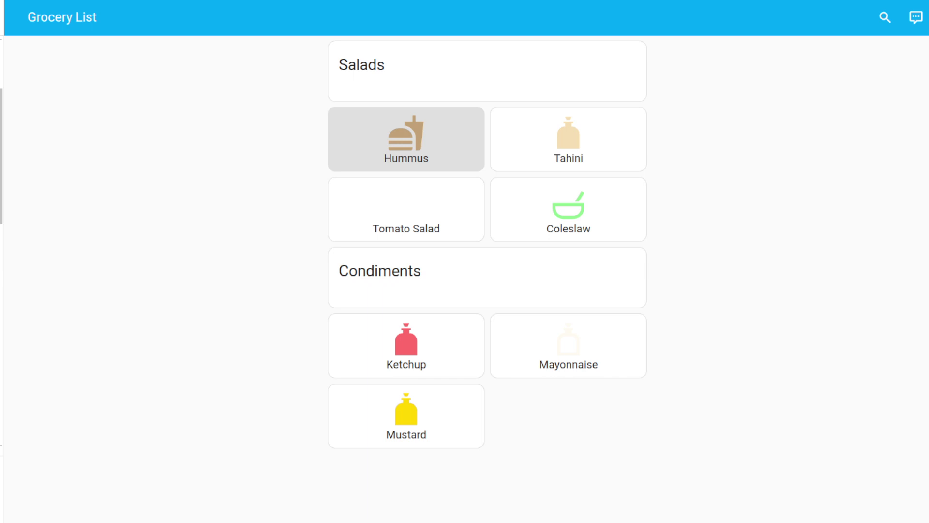
{"action": "left_click", "coordinate": [586, 138]}
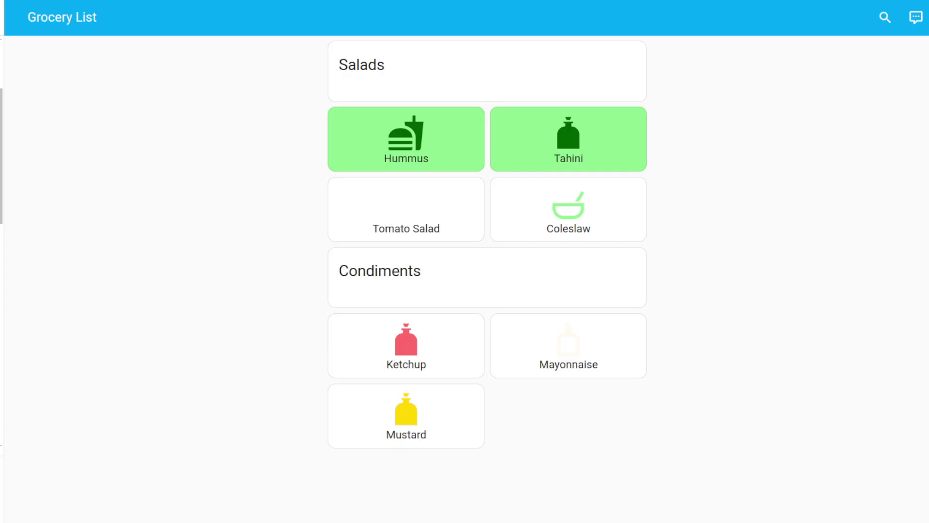
{"action": "left_click", "coordinate": [399, 140]}
{"action": "left_click", "coordinate": [580, 140]}
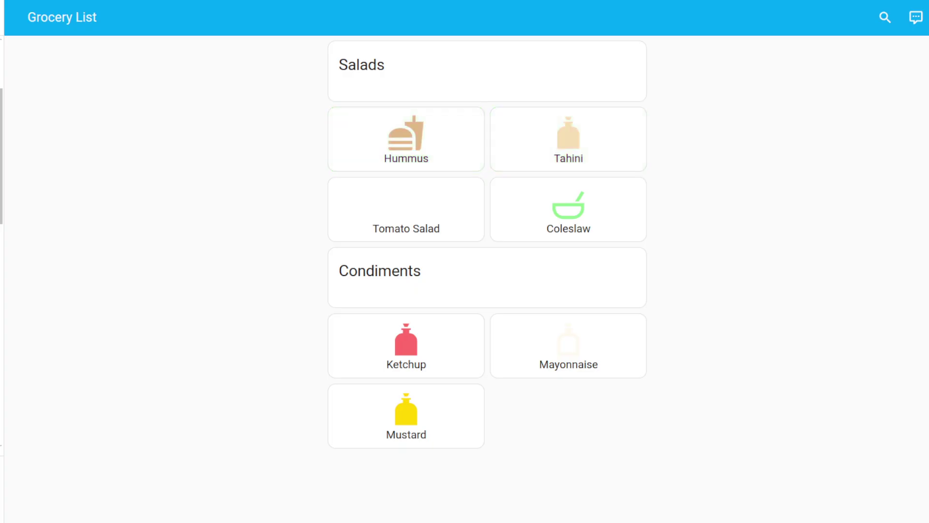
{"action": "left_click", "coordinate": [406, 209]}
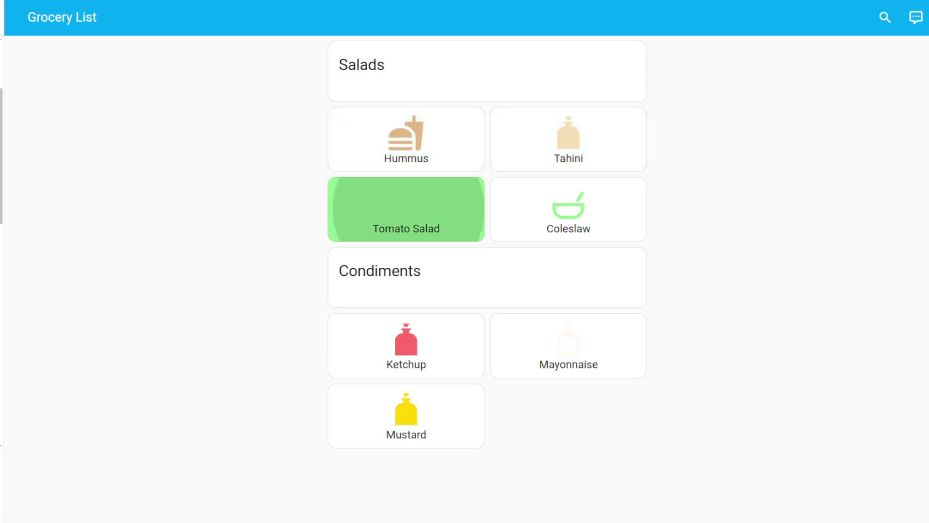
{"action": "left_click", "coordinate": [405, 345]}
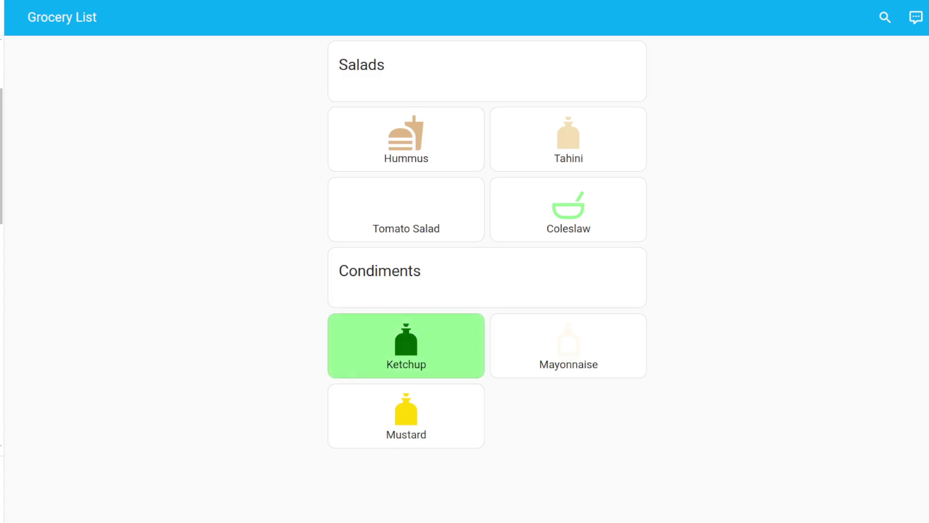
{"action": "left_click", "coordinate": [406, 345]}
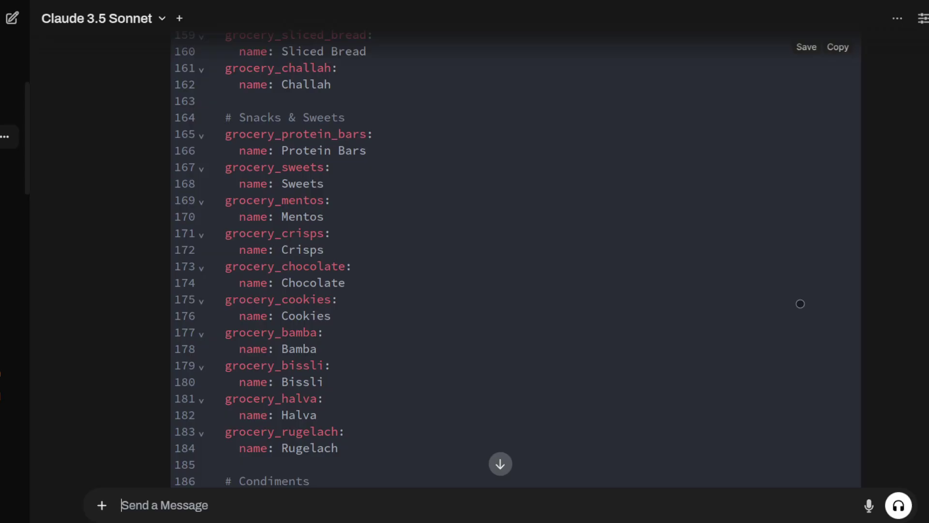
Step: Dictate a request to rebuild the grocery dashboard with 10–20 staples, leaving it unsent
{"action": "scroll", "coordinate": [800, 304], "scroll_direction": "up", "scroll_amount": 3}
{"action": "scroll", "coordinate": [800, 303], "scroll_direction": "up", "scroll_amount": 5}
{"action": "scroll", "coordinate": [801, 304], "scroll_direction": "up", "scroll_amount": 4}
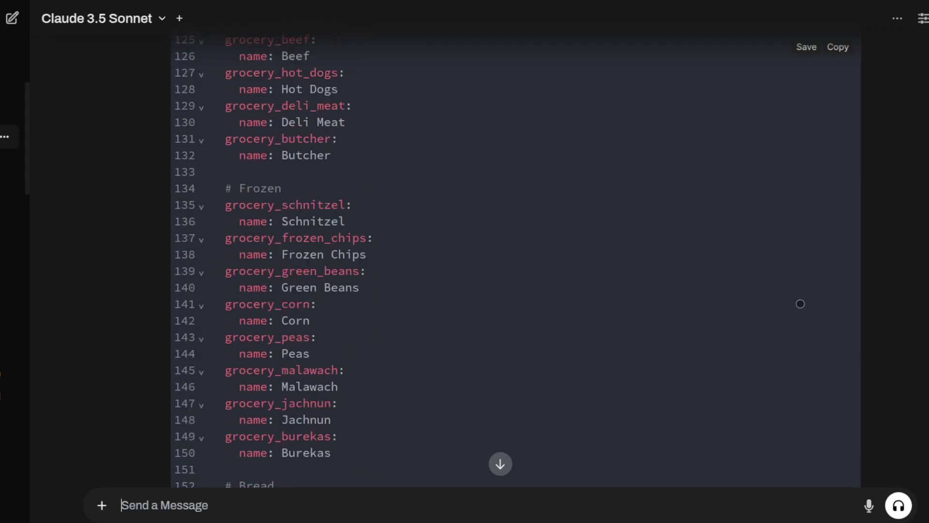
{"action": "scroll", "coordinate": [800, 304], "scroll_direction": "up", "scroll_amount": 4}
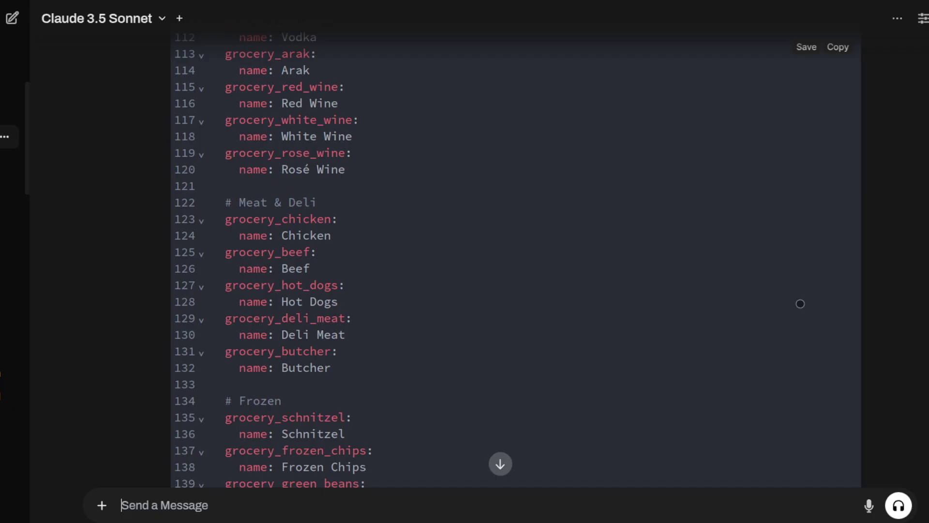
{"action": "scroll", "coordinate": [801, 303], "scroll_direction": "up", "scroll_amount": 4}
{"action": "scroll", "coordinate": [800, 303], "scroll_direction": "up", "scroll_amount": 4}
{"action": "scroll", "coordinate": [800, 303], "scroll_direction": "up", "scroll_amount": 4}
{"action": "scroll", "coordinate": [801, 304], "scroll_direction": "up", "scroll_amount": 4}
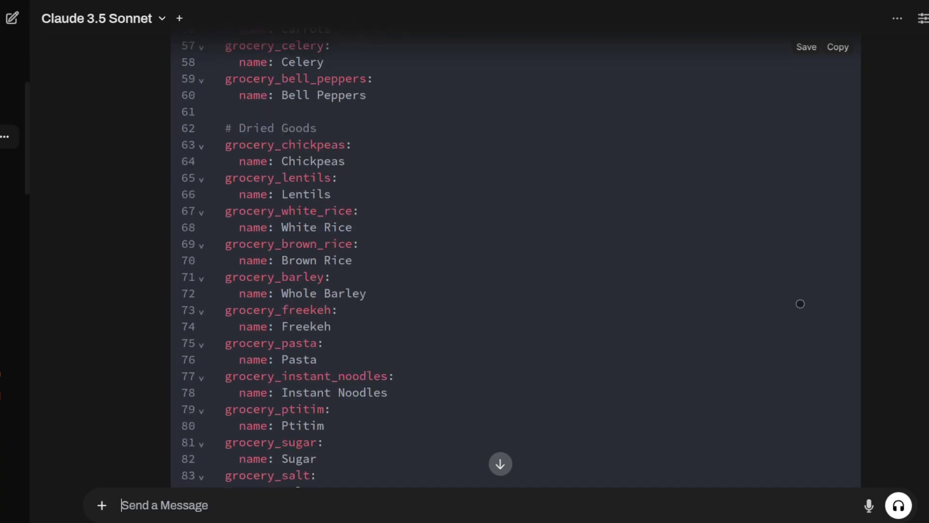
{"action": "scroll", "coordinate": [800, 303], "scroll_direction": "up", "scroll_amount": 4}
{"action": "scroll", "coordinate": [800, 304], "scroll_direction": "up", "scroll_amount": 4}
{"action": "scroll", "coordinate": [801, 303], "scroll_direction": "up", "scroll_amount": 4}
{"action": "scroll", "coordinate": [800, 304], "scroll_direction": "up", "scroll_amount": 5}
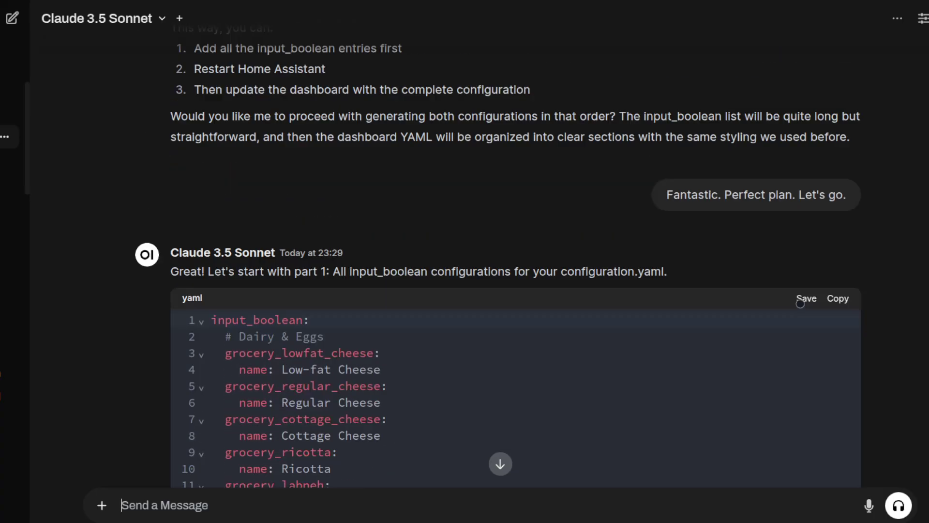
{"action": "scroll", "coordinate": [800, 303], "scroll_direction": "down", "scroll_amount": 2}
{"action": "scroll", "coordinate": [800, 304], "scroll_direction": "down", "scroll_amount": 2}
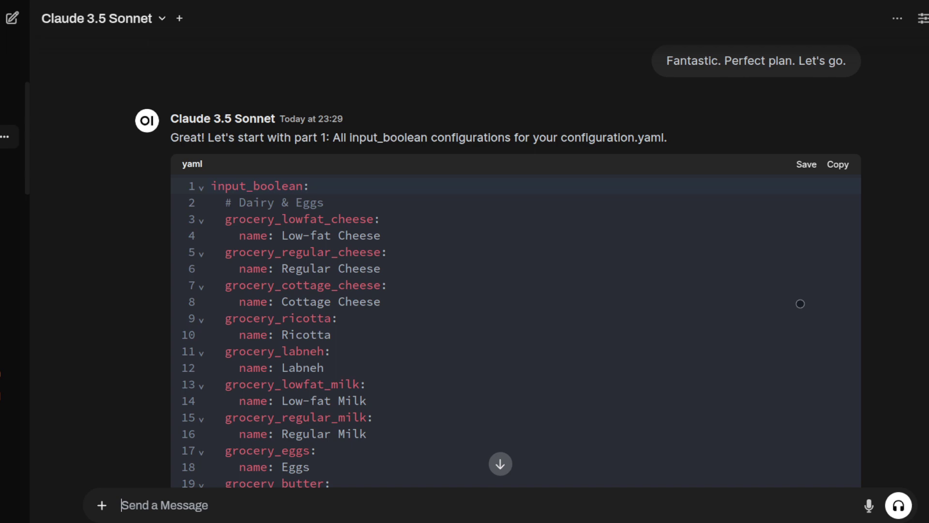
{"action": "scroll", "coordinate": [800, 303], "scroll_direction": "up", "scroll_amount": 5}
{"action": "scroll", "coordinate": [800, 303], "scroll_direction": "up", "scroll_amount": 5}
{"action": "scroll", "coordinate": [800, 304], "scroll_direction": "down", "scroll_amount": 4}
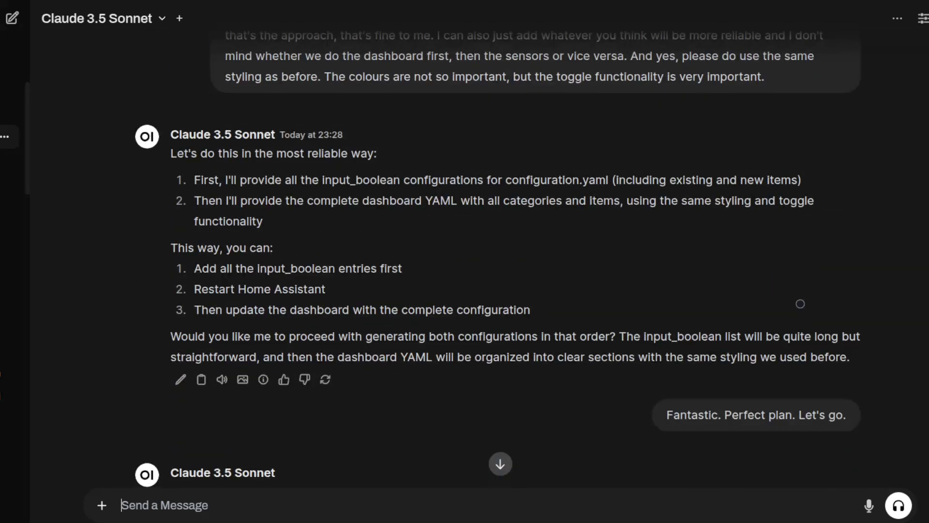
{"action": "scroll", "coordinate": [800, 303], "scroll_direction": "down", "scroll_amount": 2}
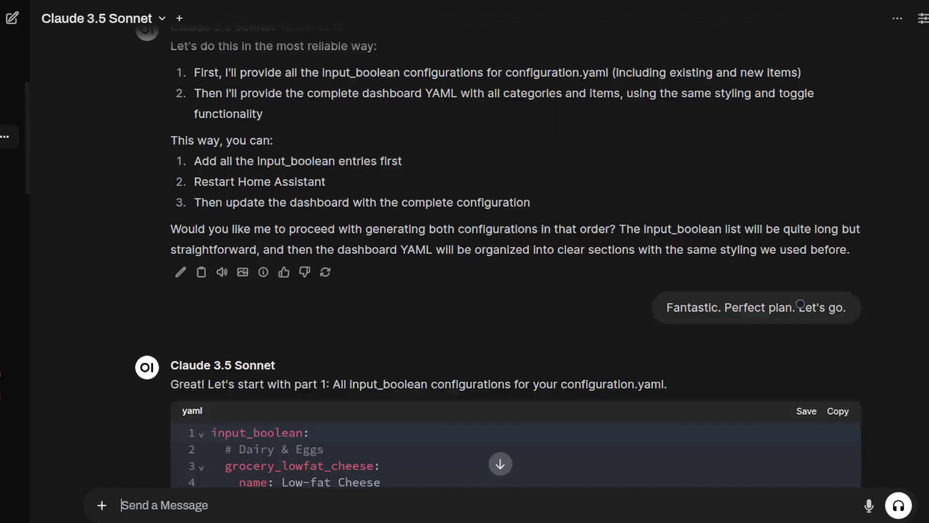
{"action": "scroll", "coordinate": [800, 303], "scroll_direction": "down", "scroll_amount": 2}
{"action": "scroll", "coordinate": [800, 303], "scroll_direction": "down", "scroll_amount": 3}
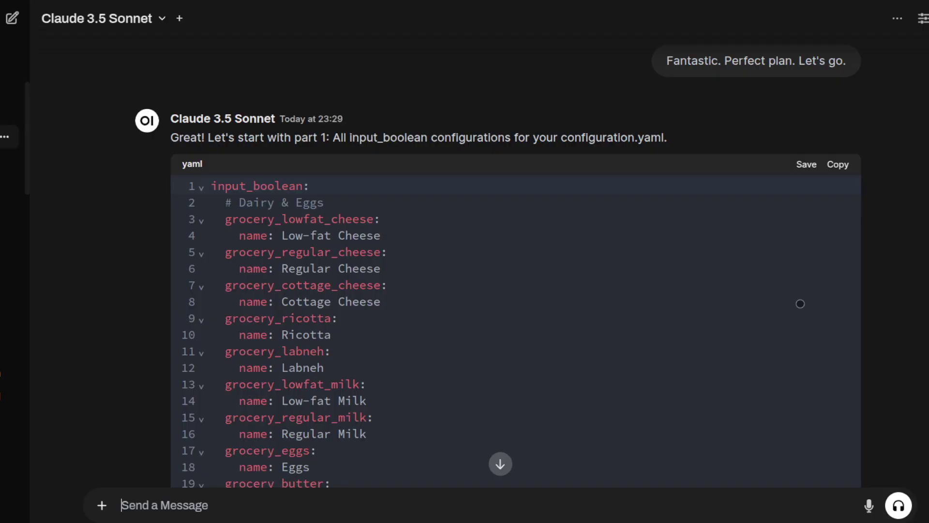
{"action": "scroll", "coordinate": [800, 304], "scroll_direction": "down", "scroll_amount": 2}
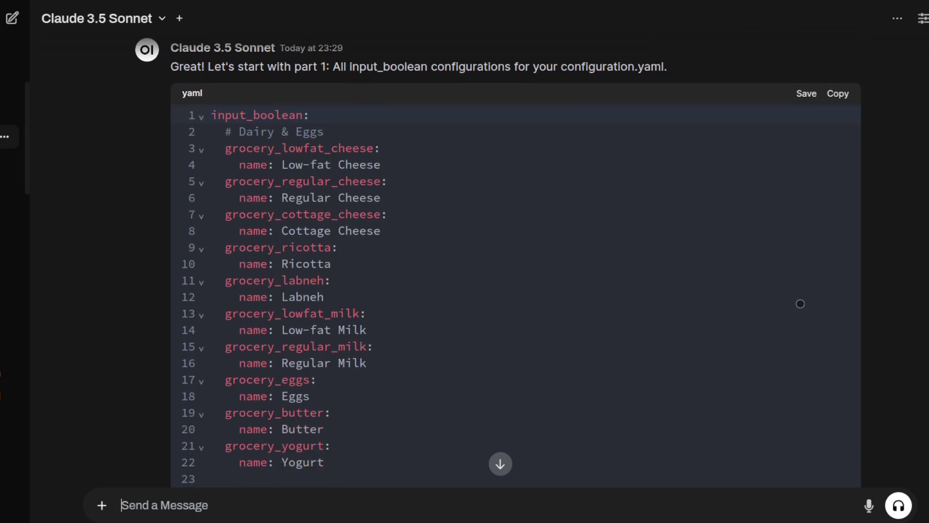
{"action": "scroll", "coordinate": [800, 303], "scroll_direction": "up", "scroll_amount": 2}
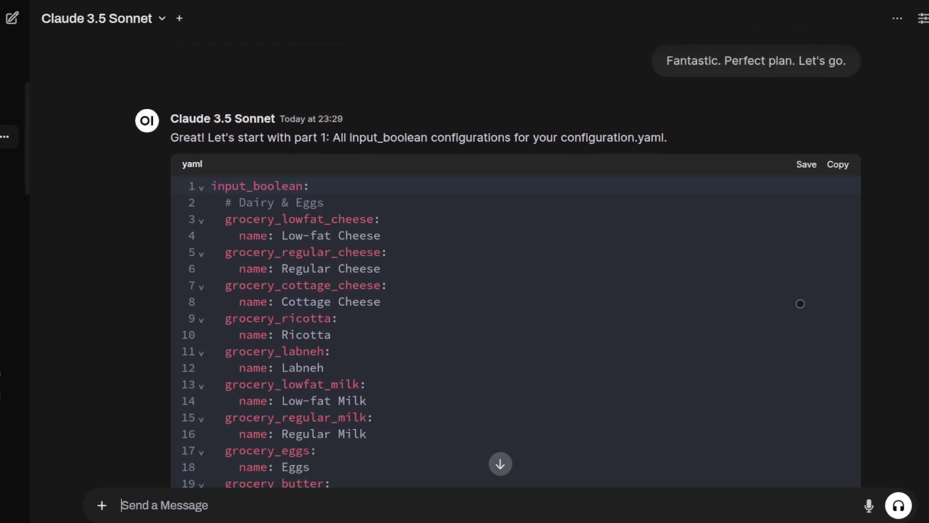
{"action": "scroll", "coordinate": [800, 303], "scroll_direction": "down", "scroll_amount": 1}
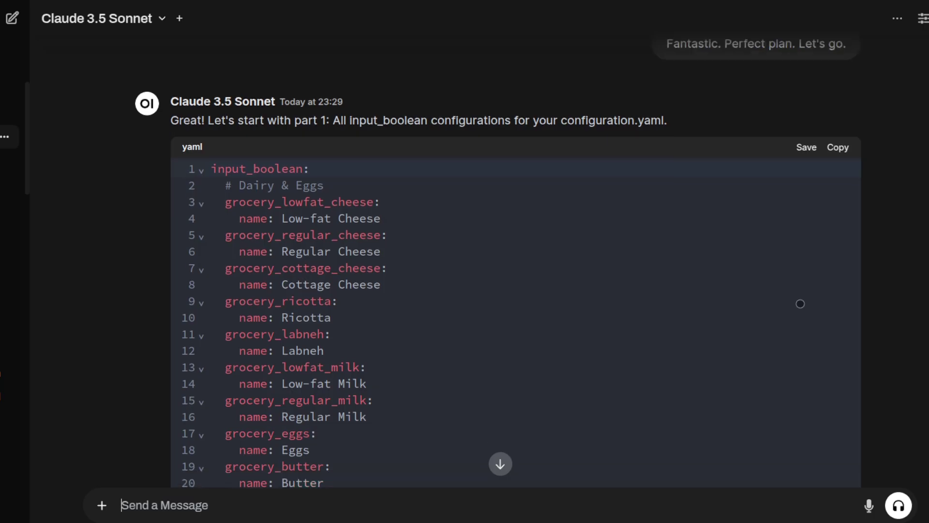
{"action": "scroll", "coordinate": [799, 303], "scroll_direction": "down", "scroll_amount": 6}
{"action": "scroll", "coordinate": [799, 303], "scroll_direction": "down", "scroll_amount": 3}
{"action": "scroll", "coordinate": [799, 303], "scroll_direction": "down", "scroll_amount": 6}
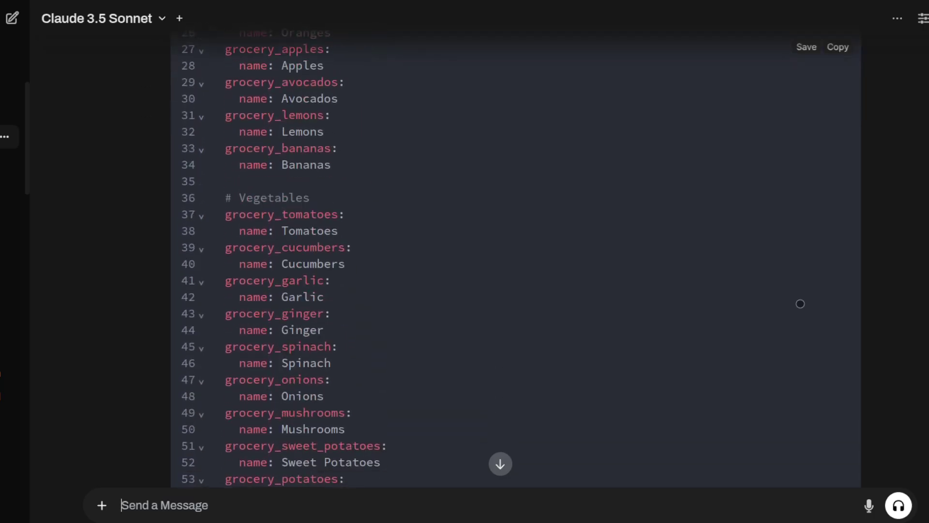
{"action": "scroll", "coordinate": [800, 304], "scroll_direction": "down", "scroll_amount": 6}
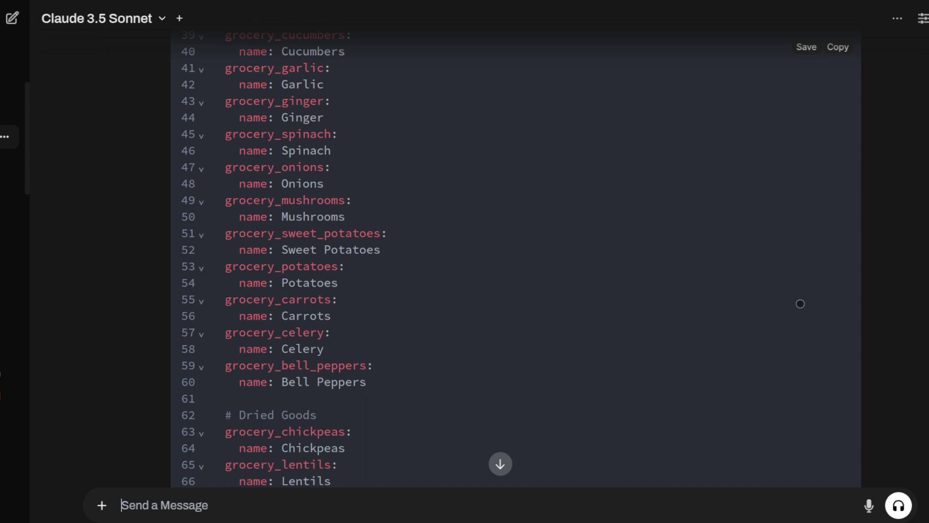
{"action": "scroll", "coordinate": [800, 303], "scroll_direction": "down", "scroll_amount": 6}
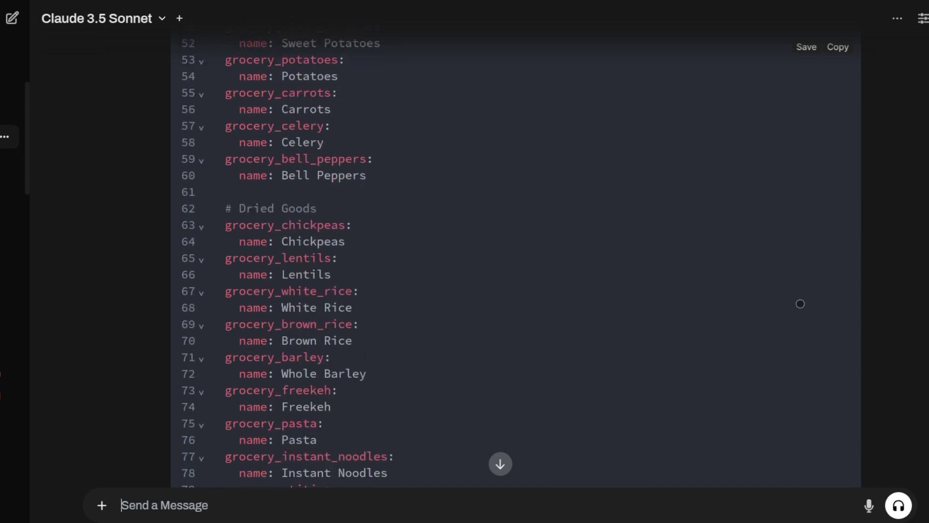
{"action": "scroll", "coordinate": [799, 303], "scroll_direction": "down", "scroll_amount": 5}
{"action": "scroll", "coordinate": [800, 303], "scroll_direction": "down", "scroll_amount": 8}
{"action": "scroll", "coordinate": [799, 303], "scroll_direction": "down", "scroll_amount": 8}
{"action": "scroll", "coordinate": [799, 304], "scroll_direction": "down", "scroll_amount": 10}
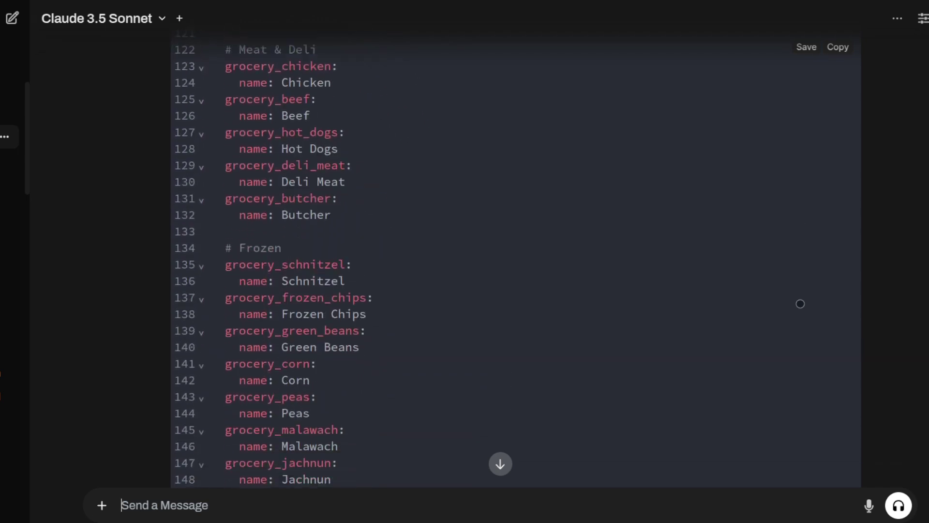
{"action": "scroll", "coordinate": [800, 303], "scroll_direction": "down", "scroll_amount": 7}
{"action": "scroll", "coordinate": [799, 304], "scroll_direction": "down", "scroll_amount": 6}
{"action": "scroll", "coordinate": [800, 304], "scroll_direction": "down", "scroll_amount": 12}
{"action": "scroll", "coordinate": [800, 303], "scroll_direction": "down", "scroll_amount": 12}
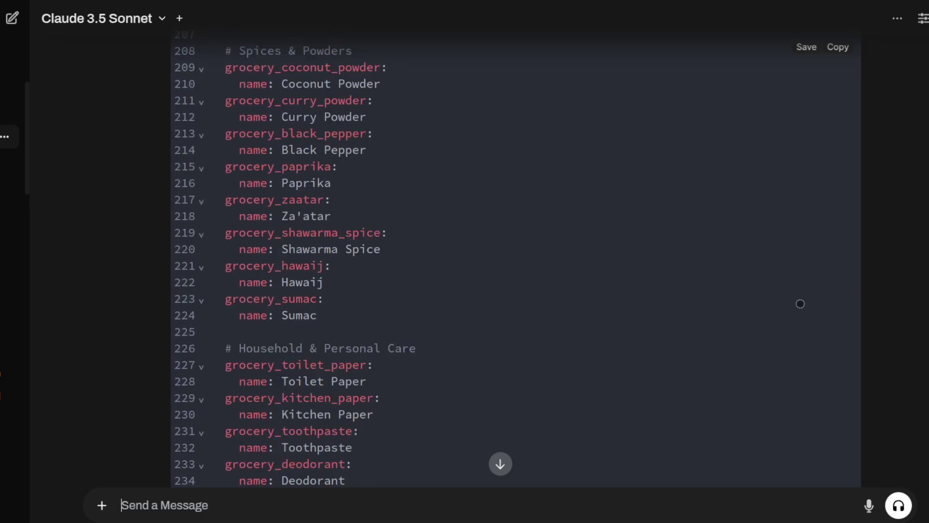
{"action": "scroll", "coordinate": [799, 303], "scroll_direction": "down", "scroll_amount": 10}
{"action": "scroll", "coordinate": [799, 304], "scroll_direction": "down", "scroll_amount": 6}
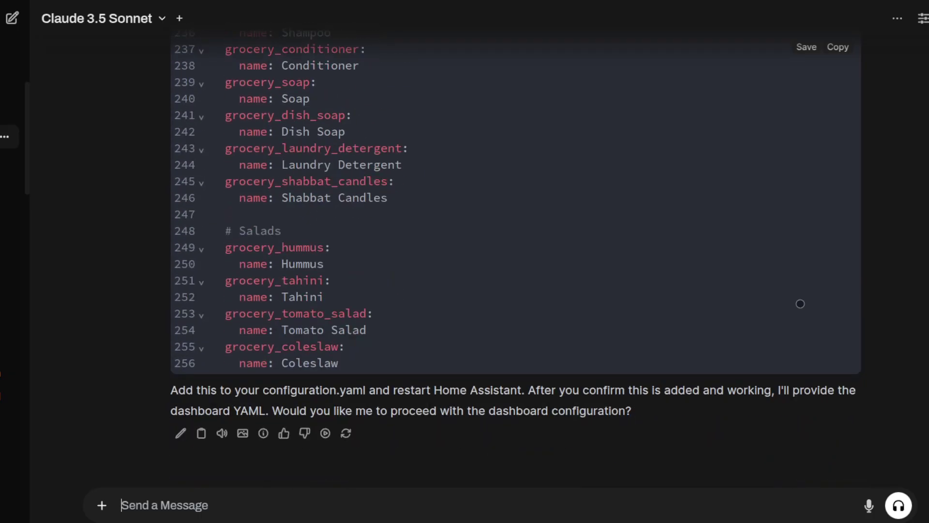
{"action": "scroll", "coordinate": [800, 303], "scroll_direction": "up", "scroll_amount": 7}
{"action": "scroll", "coordinate": [799, 303], "scroll_direction": "up", "scroll_amount": 8}
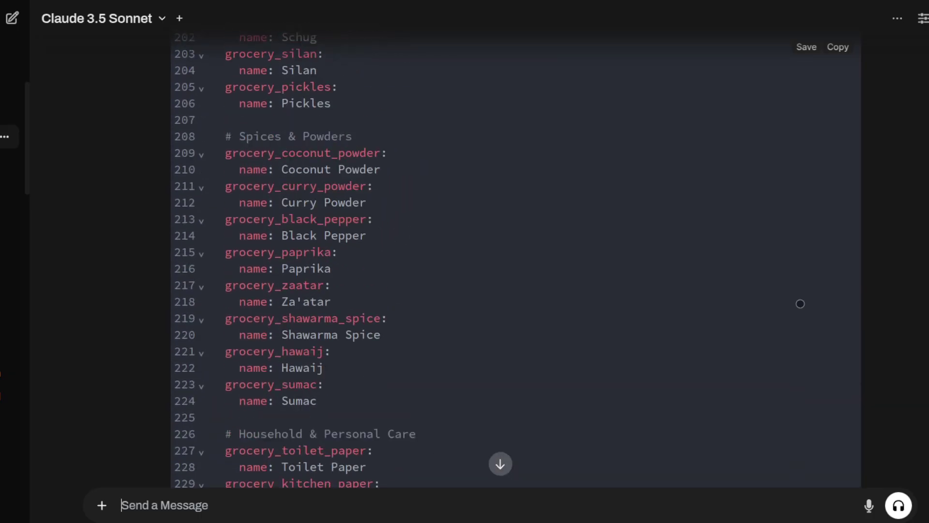
{"action": "scroll", "coordinate": [799, 303], "scroll_direction": "up", "scroll_amount": 15}
{"action": "scroll", "coordinate": [800, 303], "scroll_direction": "up", "scroll_amount": 11}
{"action": "scroll", "coordinate": [800, 304], "scroll_direction": "up", "scroll_amount": 13}
{"action": "scroll", "coordinate": [800, 303], "scroll_direction": "up", "scroll_amount": 11}
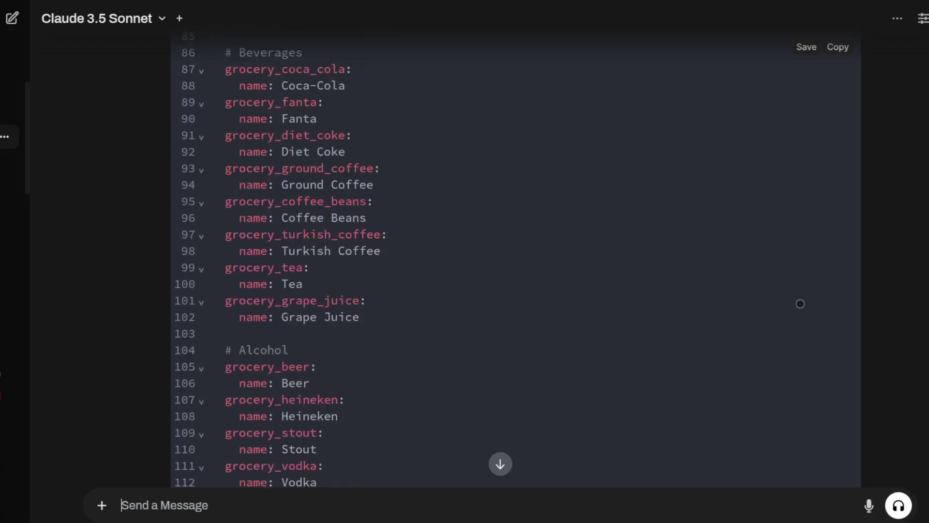
{"action": "scroll", "coordinate": [800, 303], "scroll_direction": "up", "scroll_amount": 12}
{"action": "scroll", "coordinate": [800, 304], "scroll_direction": "up", "scroll_amount": 10}
{"action": "scroll", "coordinate": [799, 304], "scroll_direction": "up", "scroll_amount": 8}
{"action": "scroll", "coordinate": [800, 304], "scroll_direction": "up", "scroll_amount": 10}
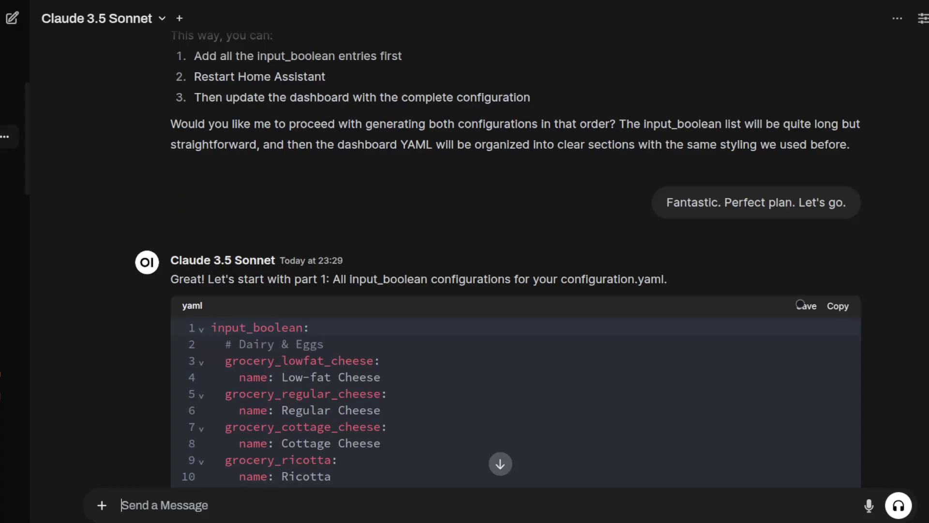
{"action": "scroll", "coordinate": [799, 304], "scroll_direction": "up", "scroll_amount": 8}
{"action": "scroll", "coordinate": [800, 303], "scroll_direction": "down", "scroll_amount": 2}
{"action": "scroll", "coordinate": [799, 304], "scroll_direction": "up", "scroll_amount": 1}
{"action": "scroll", "coordinate": [800, 304], "scroll_direction": "up", "scroll_amount": 4}
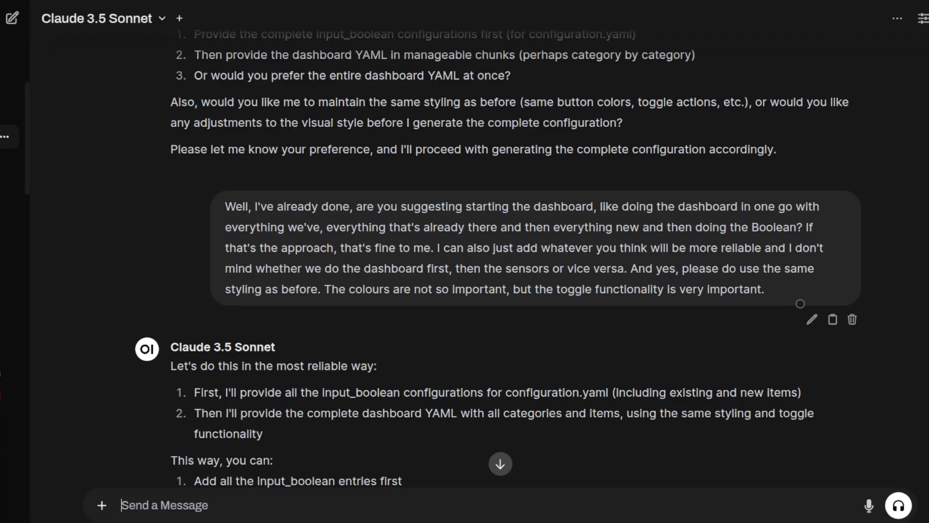
{"action": "scroll", "coordinate": [800, 304], "scroll_direction": "down", "scroll_amount": 5}
{"action": "scroll", "coordinate": [800, 303], "scroll_direction": "down", "scroll_amount": 3}
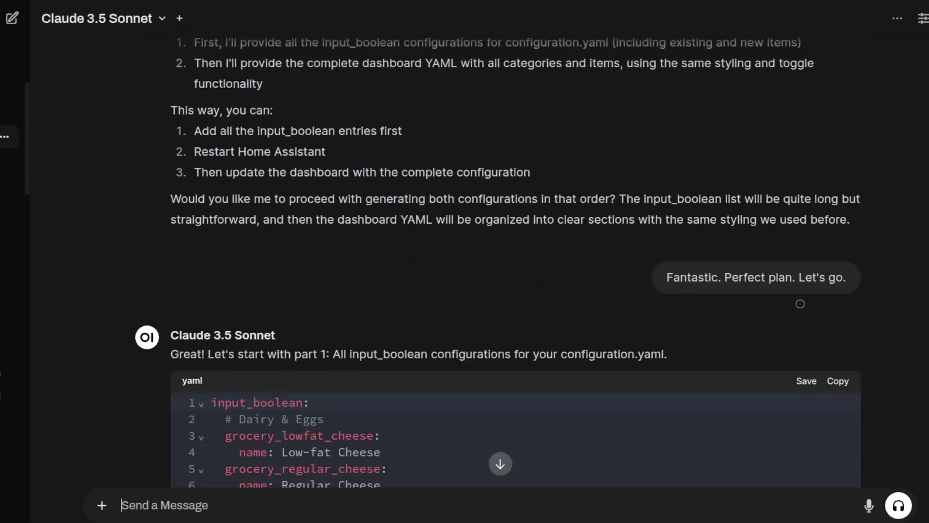
{"action": "scroll", "coordinate": [800, 303], "scroll_direction": "up", "scroll_amount": 12}
{"action": "scroll", "coordinate": [800, 303], "scroll_direction": "up", "scroll_amount": 2}
{"action": "scroll", "coordinate": [800, 303], "scroll_direction": "up", "scroll_amount": 6}
{"action": "scroll", "coordinate": [800, 303], "scroll_direction": "up", "scroll_amount": 6}
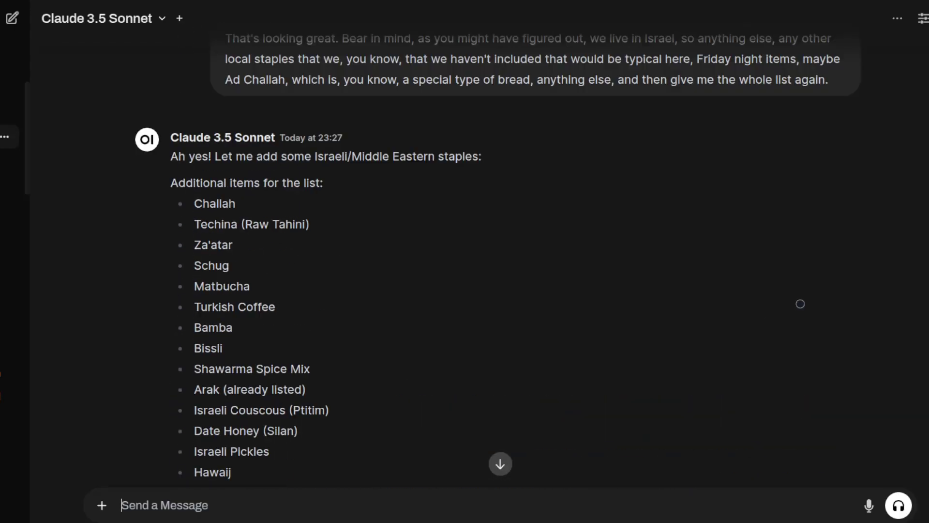
{"action": "scroll", "coordinate": [800, 304], "scroll_direction": "up", "scroll_amount": 2}
{"action": "scroll", "coordinate": [800, 304], "scroll_direction": "up", "scroll_amount": 1}
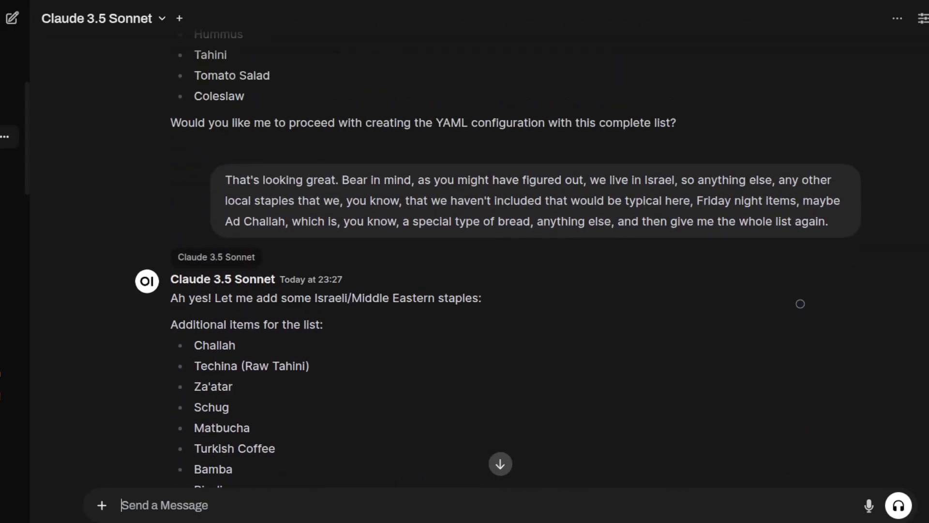
{"action": "scroll", "coordinate": [800, 303], "scroll_direction": "down", "scroll_amount": 2}
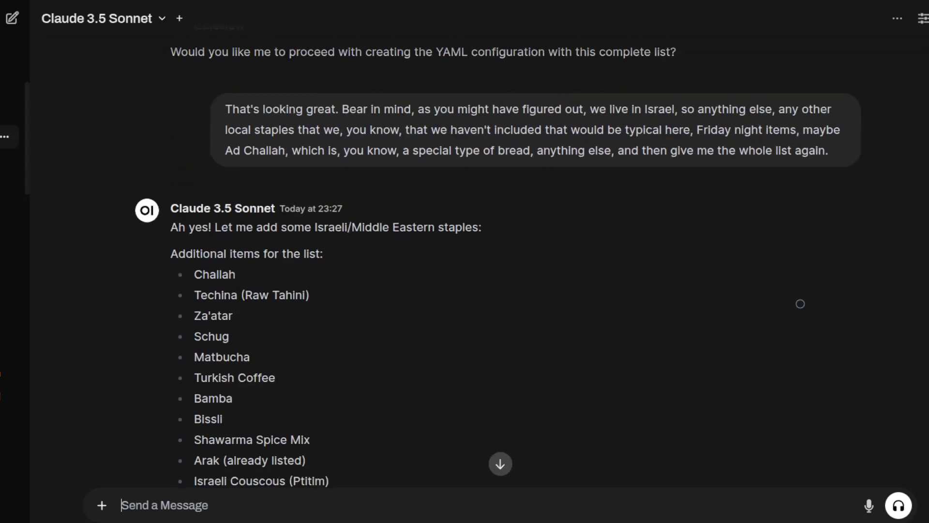
{"action": "scroll", "coordinate": [800, 304], "scroll_direction": "down", "scroll_amount": 3}
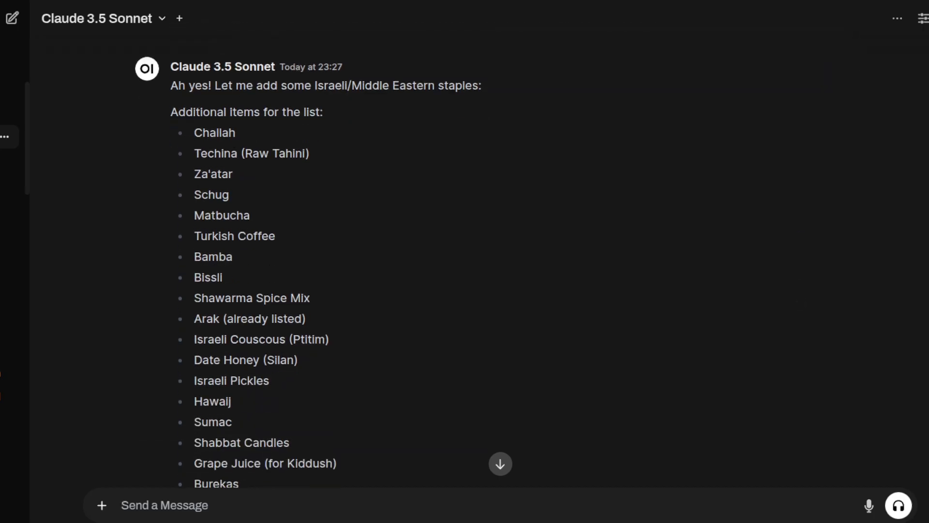
{"action": "scroll", "coordinate": [464, 261], "scroll_direction": "down", "scroll_amount": 3}
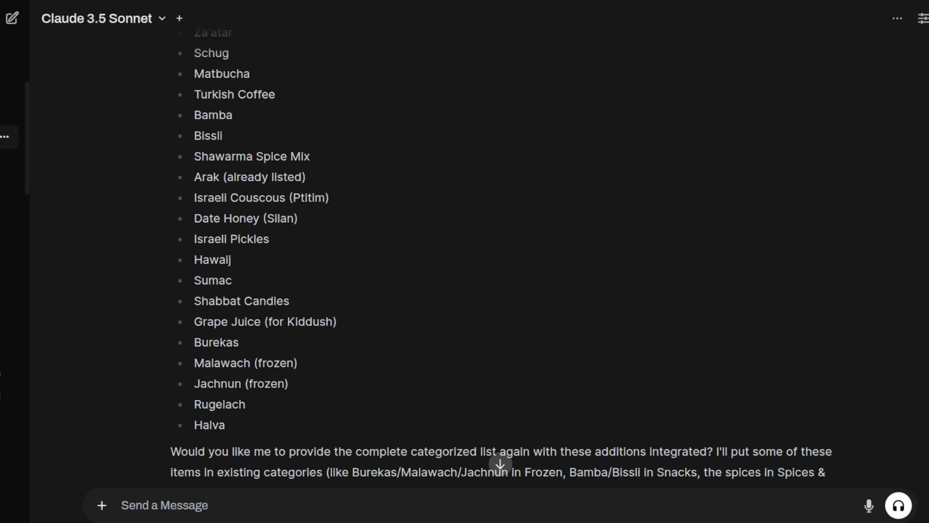
{"action": "scroll", "coordinate": [464, 261], "scroll_direction": "up", "scroll_amount": 3}
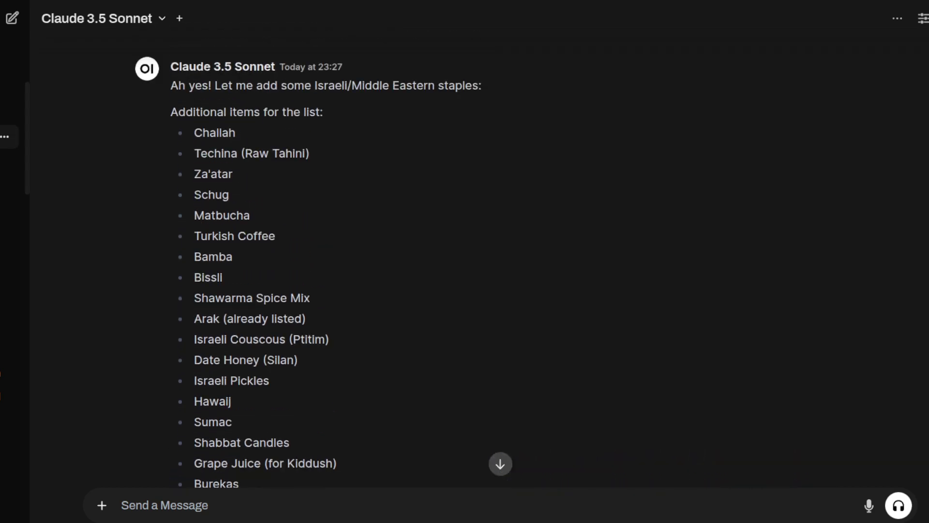
{"action": "scroll", "coordinate": [465, 261], "scroll_direction": "down", "scroll_amount": 5}
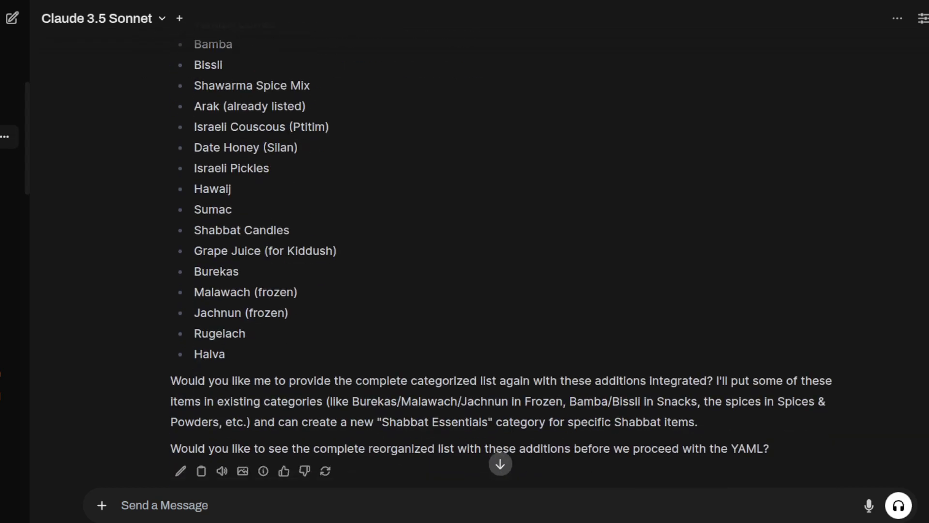
{"action": "scroll", "coordinate": [465, 262], "scroll_direction": "down", "scroll_amount": 6}
{"action": "scroll", "coordinate": [465, 261], "scroll_direction": "down", "scroll_amount": 6}
{"action": "scroll", "coordinate": [464, 261], "scroll_direction": "down", "scroll_amount": 8}
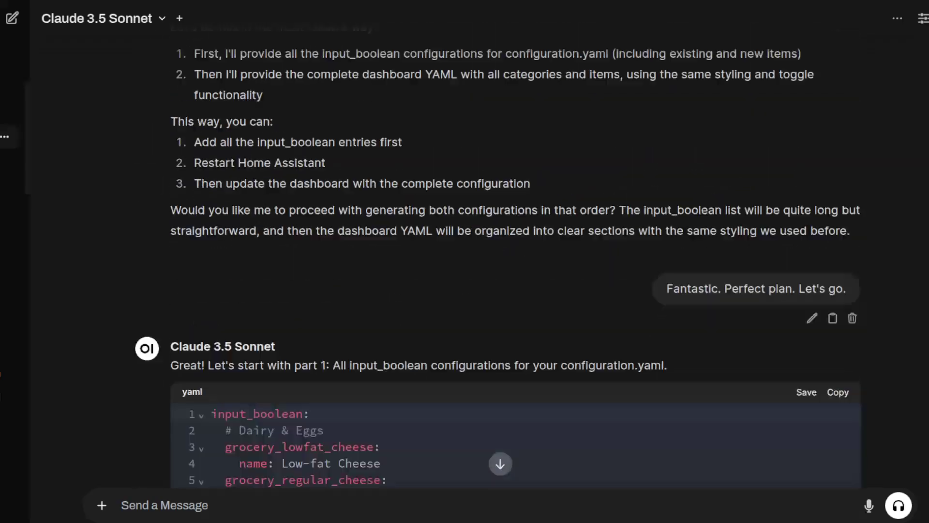
{"action": "scroll", "coordinate": [465, 261], "scroll_direction": "down", "scroll_amount": 10}
{"action": "scroll", "coordinate": [464, 261], "scroll_direction": "down", "scroll_amount": 10}
{"action": "scroll", "coordinate": [465, 261], "scroll_direction": "down", "scroll_amount": 10}
{"action": "scroll", "coordinate": [464, 261], "scroll_direction": "down", "scroll_amount": 10}
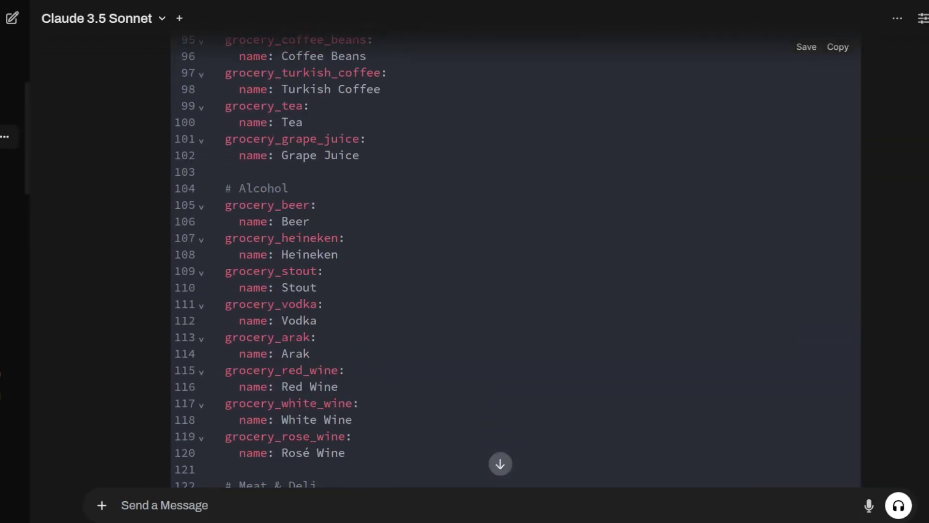
{"action": "scroll", "coordinate": [465, 262], "scroll_direction": "down", "scroll_amount": 5}
{"action": "scroll", "coordinate": [800, 304], "scroll_direction": "down", "scroll_amount": 3}
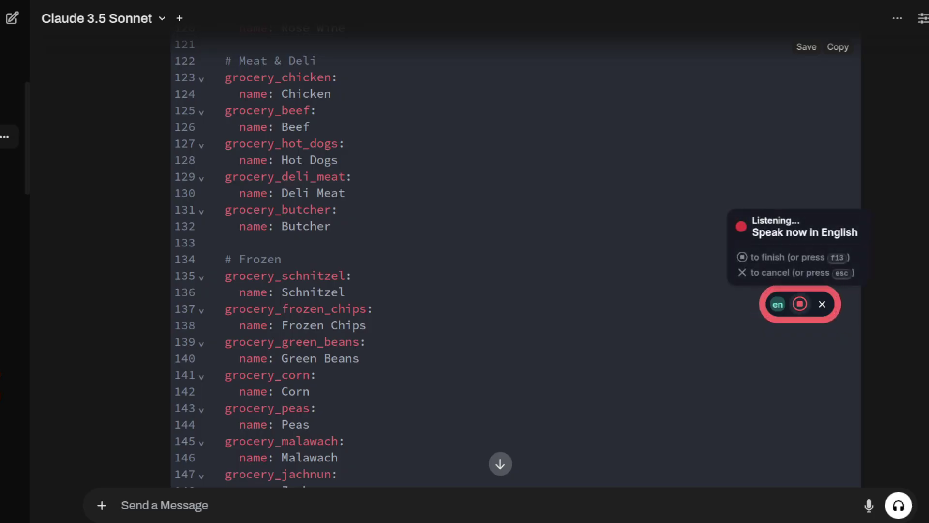
{"action": "left_click_drag", "start_coordinate": [800, 304], "coordinate": [438, 306]}
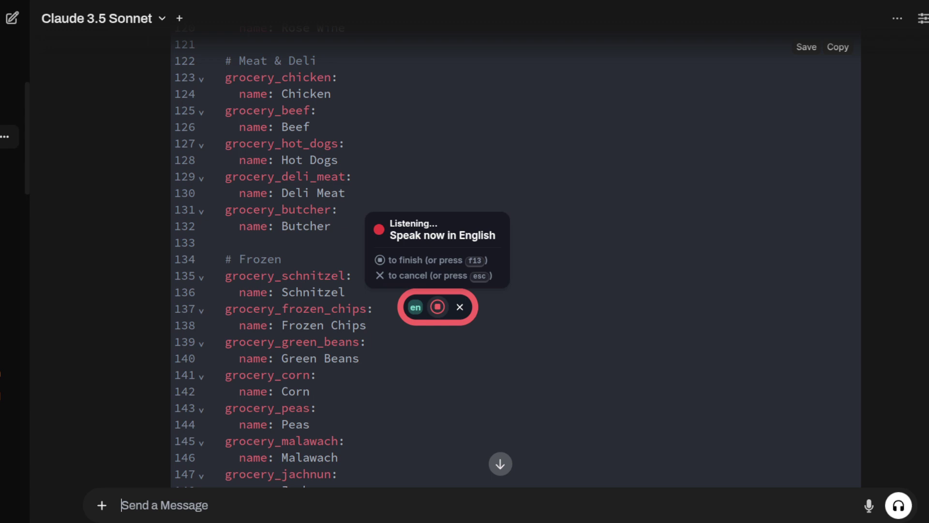
{"action": "key", "text": "F13"}
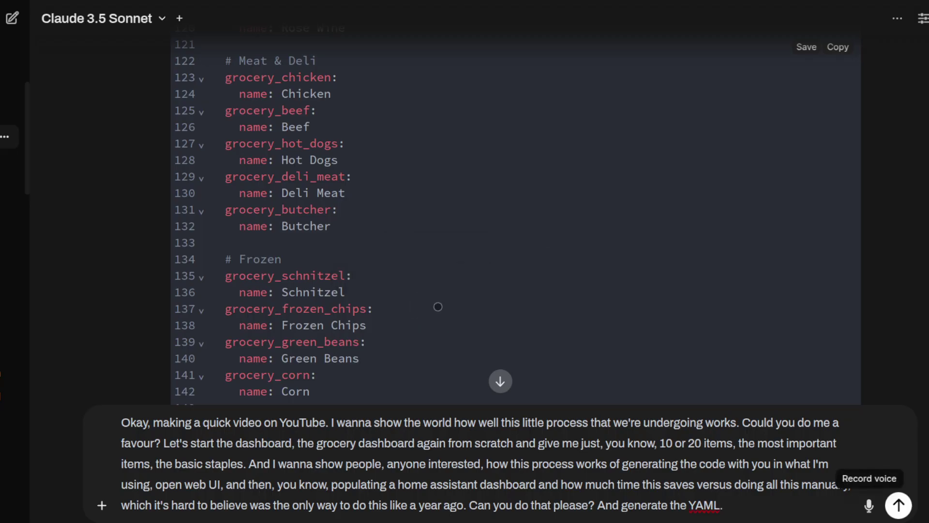
Step: Send the dictated grocery dashboard request to Claude
{"action": "left_click", "coordinate": [898, 504]}
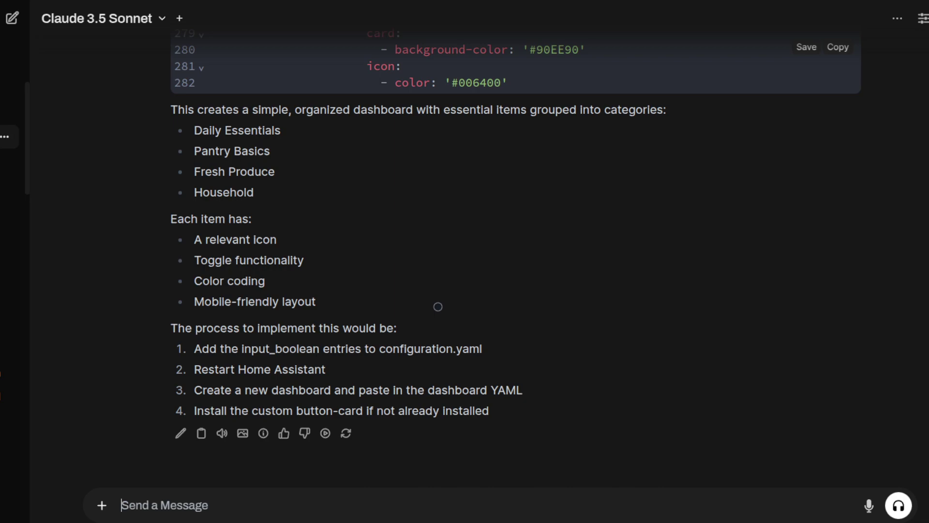
Step: Scroll back to the top of the Essential Groceries YAML, showing the Milk toggle card
{"action": "scroll", "coordinate": [438, 306], "scroll_direction": "up", "scroll_amount": 7}
{"action": "scroll", "coordinate": [438, 307], "scroll_direction": "up", "scroll_amount": 8}
{"action": "scroll", "coordinate": [438, 306], "scroll_direction": "up", "scroll_amount": 10}
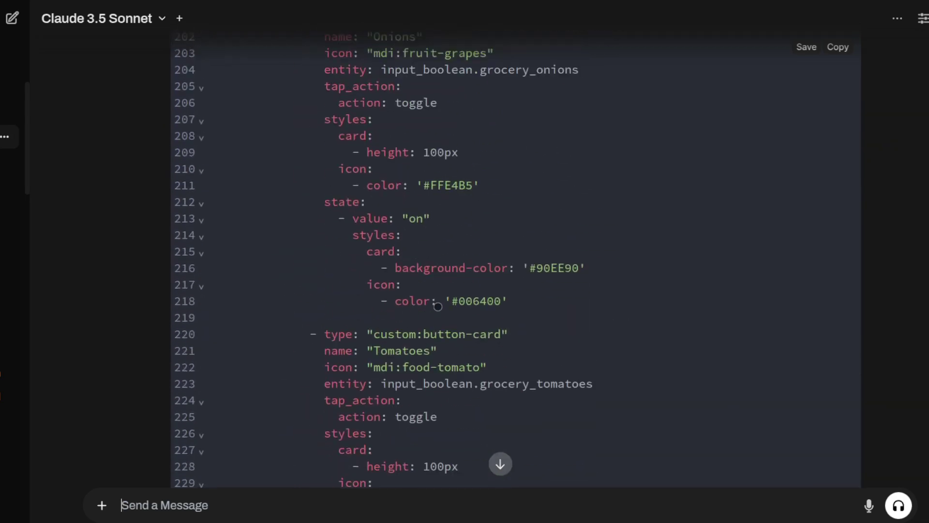
{"action": "scroll", "coordinate": [438, 306], "scroll_direction": "up", "scroll_amount": 7}
{"action": "scroll", "coordinate": [438, 307], "scroll_direction": "up", "scroll_amount": 8}
{"action": "scroll", "coordinate": [438, 306], "scroll_direction": "up", "scroll_amount": 10}
{"action": "scroll", "coordinate": [438, 307], "scroll_direction": "up", "scroll_amount": 9}
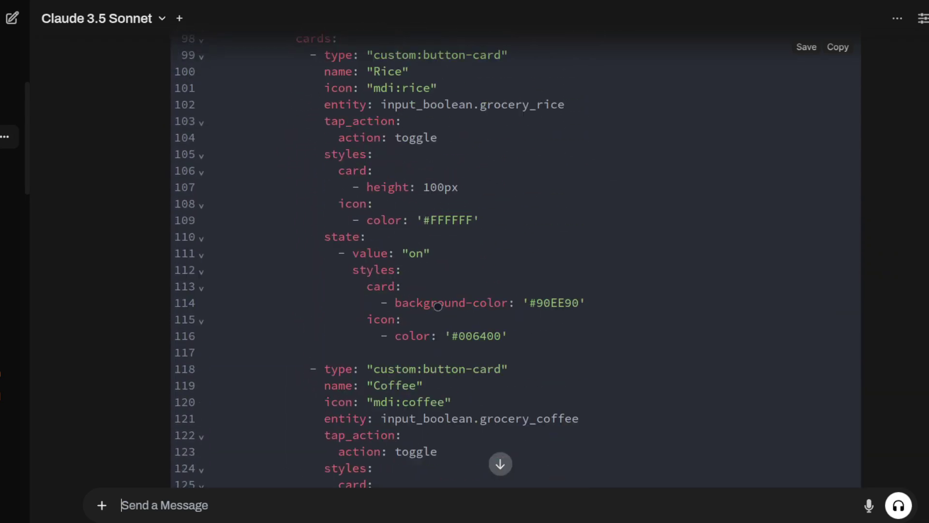
{"action": "scroll", "coordinate": [438, 306], "scroll_direction": "up", "scroll_amount": 6}
{"action": "scroll", "coordinate": [437, 306], "scroll_direction": "up", "scroll_amount": 7}
{"action": "scroll", "coordinate": [438, 306], "scroll_direction": "up", "scroll_amount": 6}
{"action": "scroll", "coordinate": [438, 306], "scroll_direction": "up", "scroll_amount": 10}
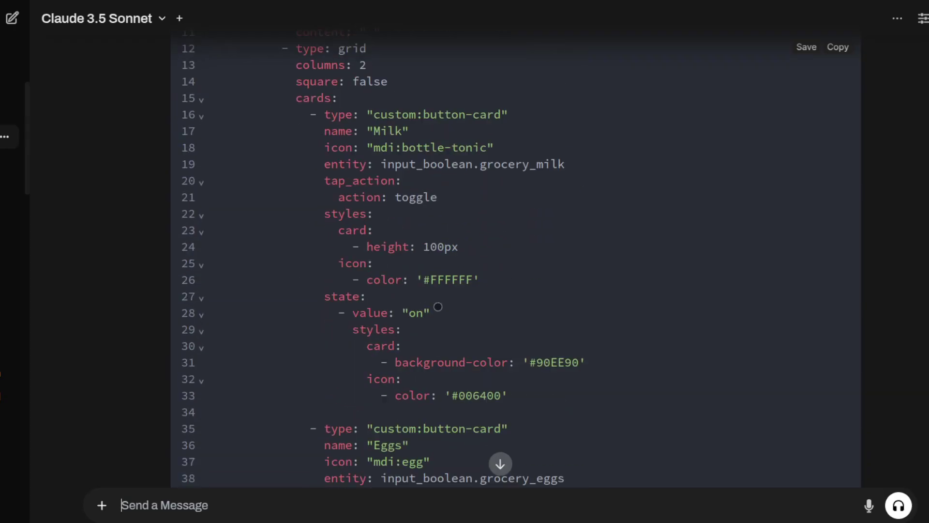
{"action": "scroll", "coordinate": [438, 307], "scroll_direction": "up", "scroll_amount": 9}
{"action": "scroll", "coordinate": [438, 307], "scroll_direction": "up", "scroll_amount": 1}
{"action": "scroll", "coordinate": [437, 306], "scroll_direction": "down", "scroll_amount": 4}
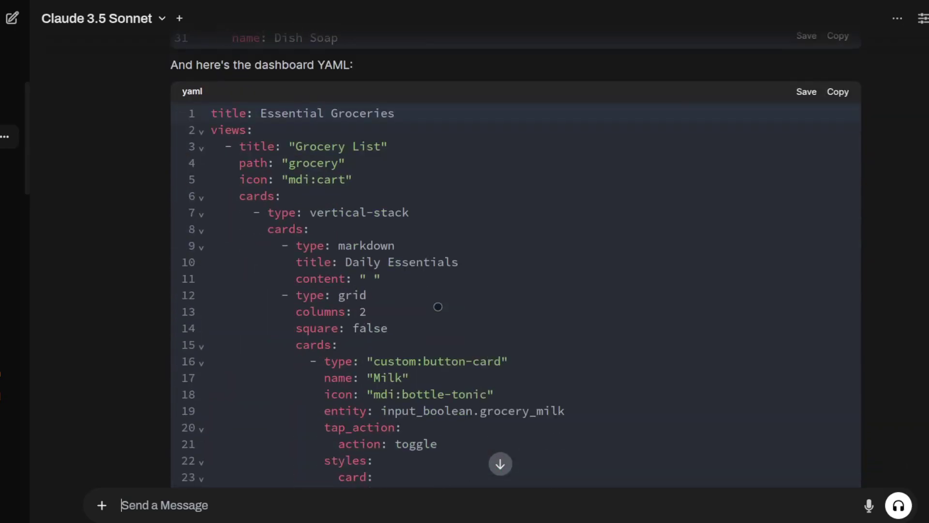
Step: Review the input_boolean block of fifteen staples, Milk through Dish Soap, above the dashboard YAML
{"action": "scroll", "coordinate": [438, 306], "scroll_direction": "down", "scroll_amount": 1}
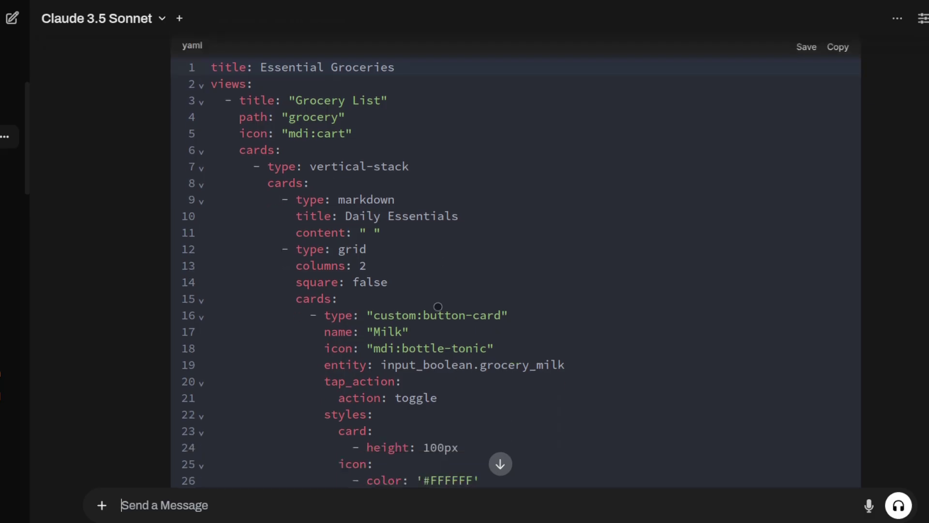
{"action": "scroll", "coordinate": [438, 306], "scroll_direction": "down", "scroll_amount": 2}
{"action": "scroll", "coordinate": [438, 307], "scroll_direction": "down", "scroll_amount": 3}
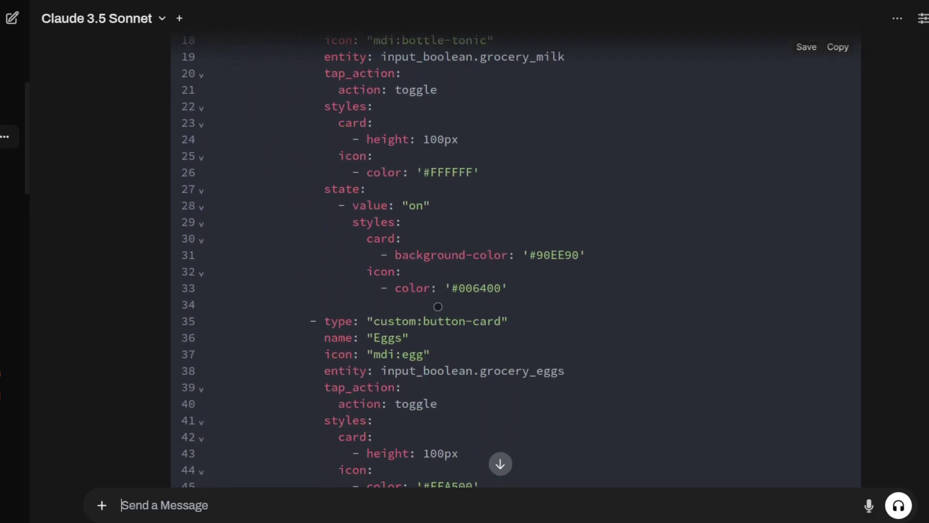
{"action": "scroll", "coordinate": [437, 306], "scroll_direction": "down", "scroll_amount": 2}
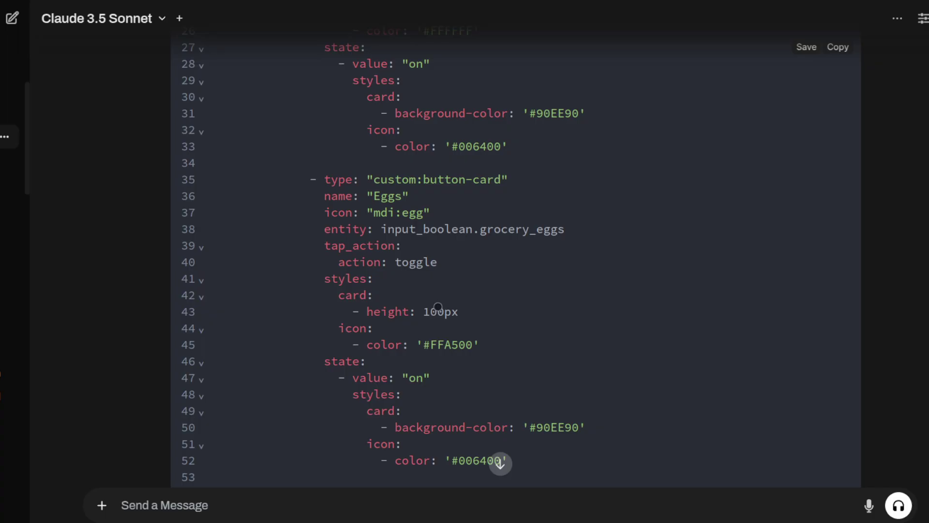
{"action": "scroll", "coordinate": [438, 306], "scroll_direction": "down", "scroll_amount": 2}
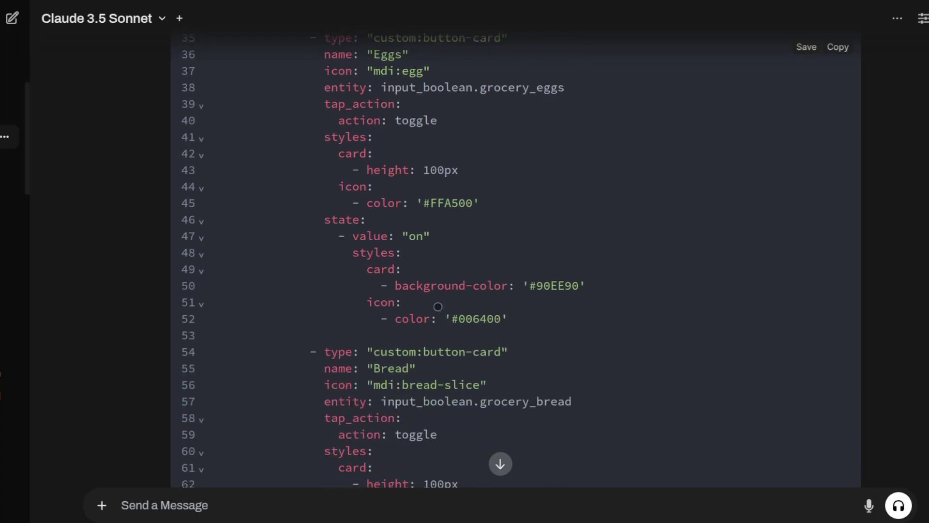
{"action": "scroll", "coordinate": [438, 306], "scroll_direction": "down", "scroll_amount": 2}
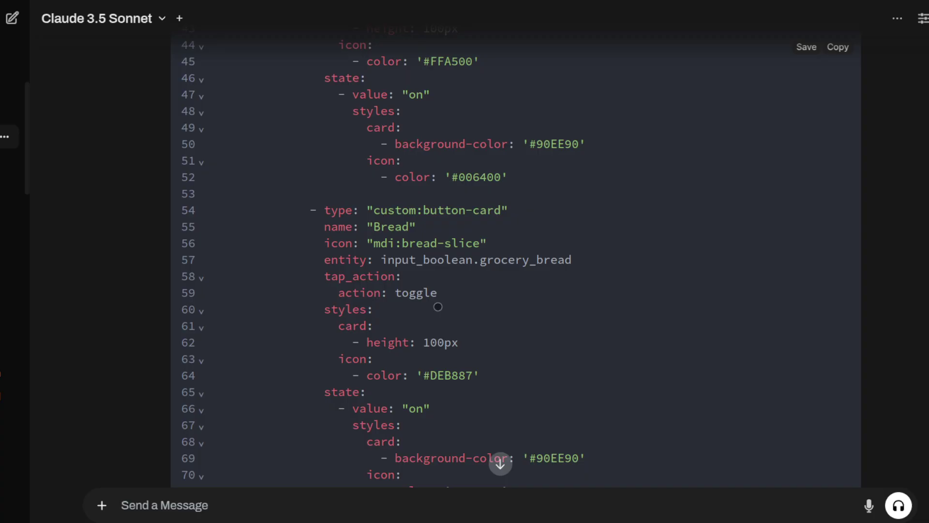
{"action": "scroll", "coordinate": [438, 307], "scroll_direction": "up", "scroll_amount": 2}
{"action": "scroll", "coordinate": [438, 306], "scroll_direction": "up", "scroll_amount": 2}
{"action": "scroll", "coordinate": [438, 307], "scroll_direction": "up", "scroll_amount": 1}
{"action": "scroll", "coordinate": [438, 306], "scroll_direction": "up", "scroll_amount": 1}
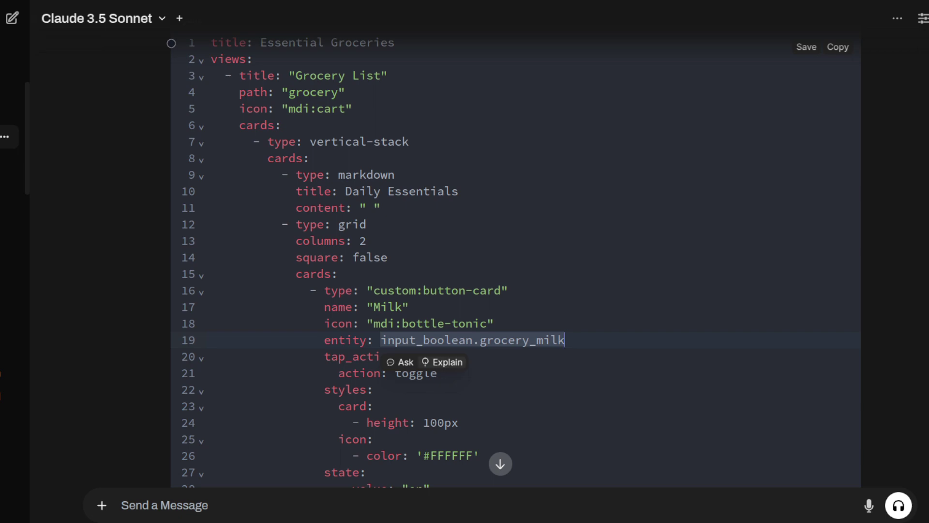
{"action": "scroll", "coordinate": [171, 43], "scroll_direction": "up", "scroll_amount": 4}
{"action": "scroll", "coordinate": [171, 43], "scroll_direction": "up", "scroll_amount": 4}
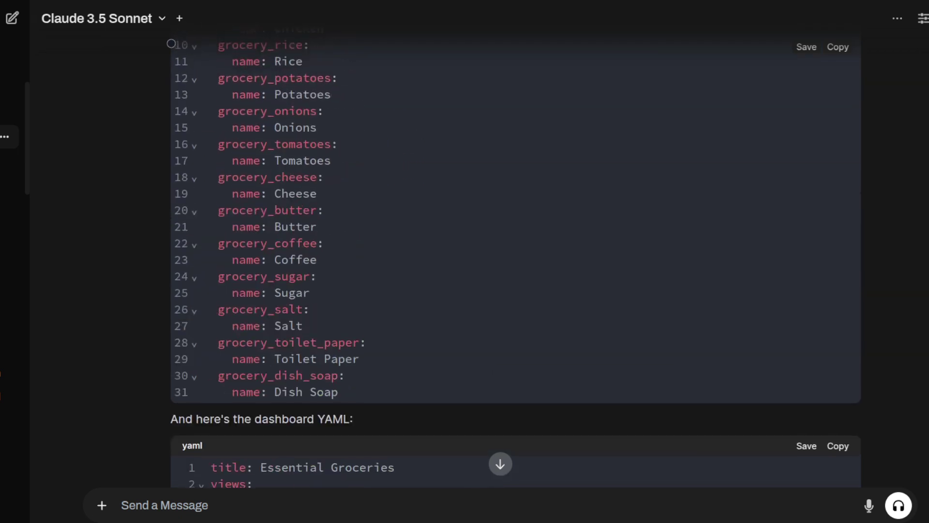
{"action": "scroll", "coordinate": [171, 43], "scroll_direction": "up", "scroll_amount": 3}
{"action": "scroll", "coordinate": [171, 43], "scroll_direction": "up", "scroll_amount": 4}
{"action": "scroll", "coordinate": [171, 43], "scroll_direction": "up", "scroll_amount": 2}
{"action": "scroll", "coordinate": [171, 43], "scroll_direction": "down", "scroll_amount": 1}
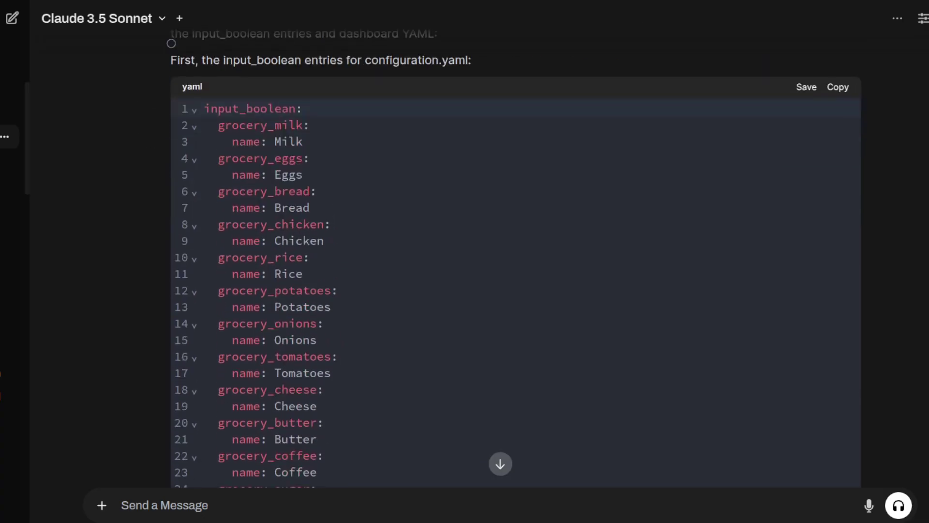
{"action": "left_click_drag", "start_coordinate": [165, 110], "coordinate": [338, 250]}
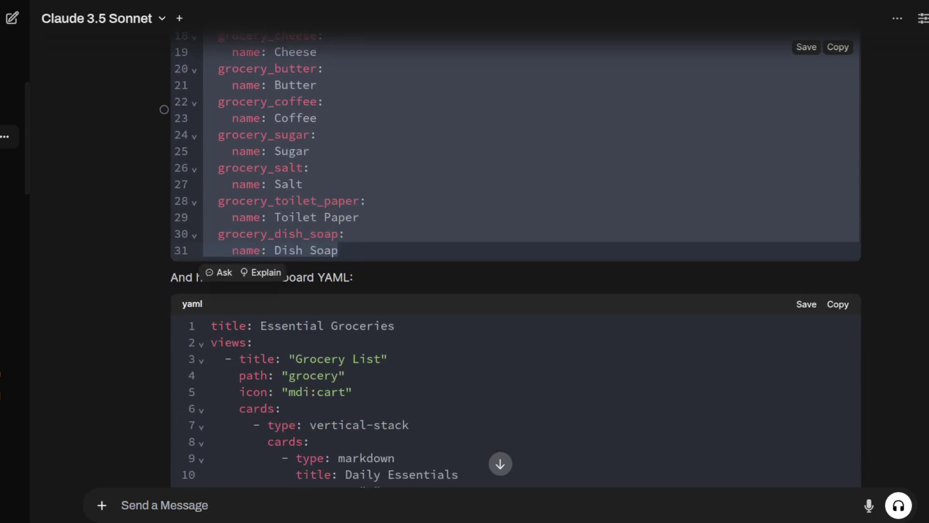
{"action": "scroll", "coordinate": [164, 109], "scroll_direction": "down", "scroll_amount": 3}
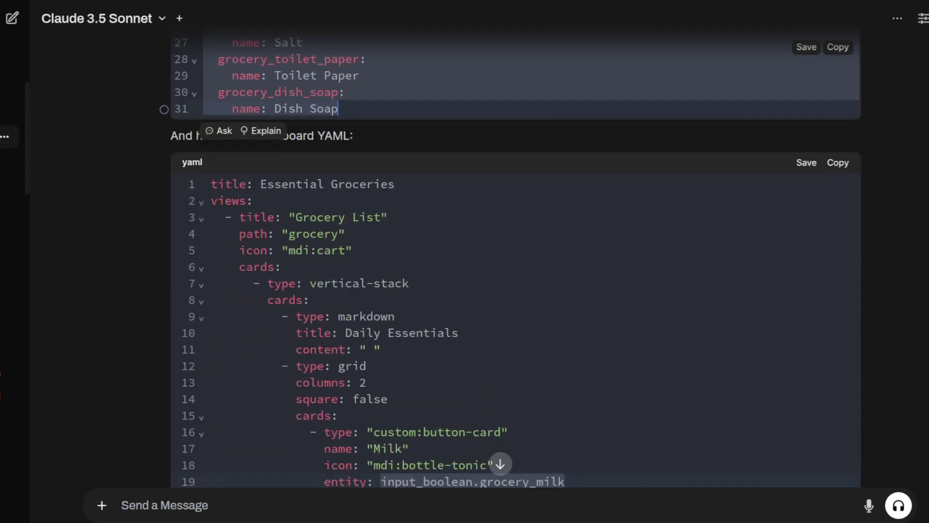
Step: Copy Claude's dashboard YAML and open the old Salads and Condiments dashboard in Home Assistant
{"action": "left_click", "coordinate": [837, 163]}
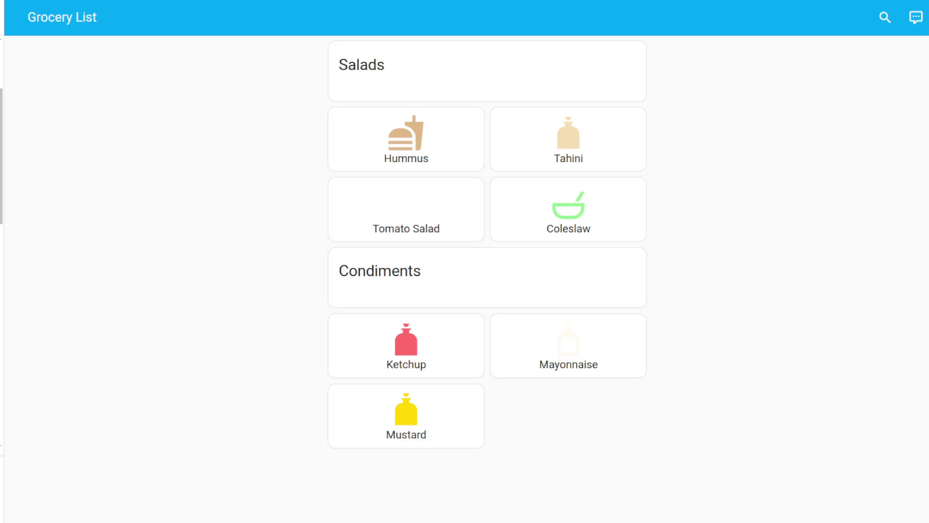
{"action": "left_click", "coordinate": [406, 209]}
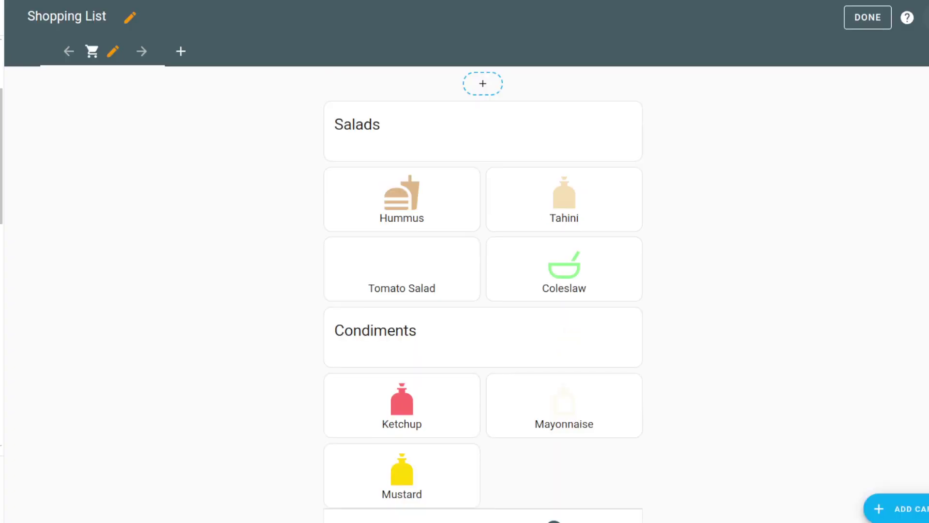
Step: Replace the dashboard's raw YAML configuration with Claude's copied YAML, save it, and close the editor
{"action": "left_click", "coordinate": [926, 17]}
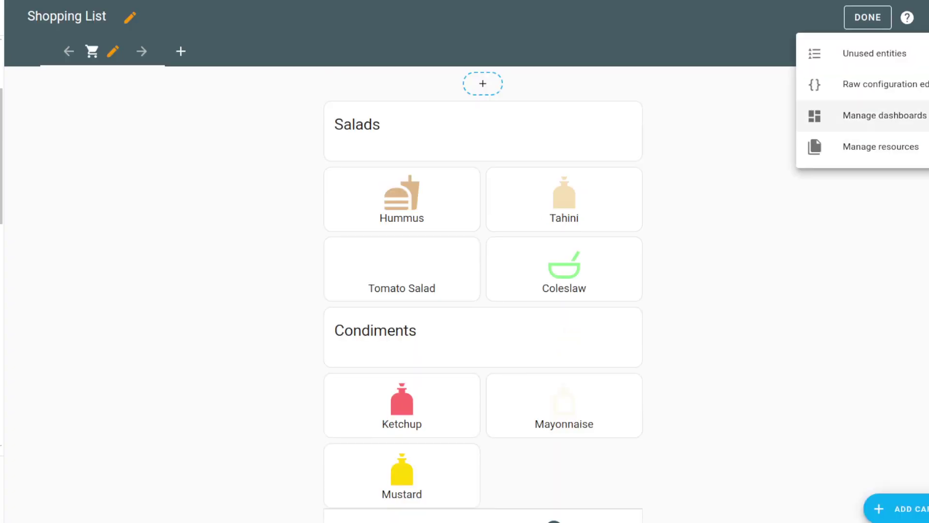
{"action": "left_click", "coordinate": [871, 85]}
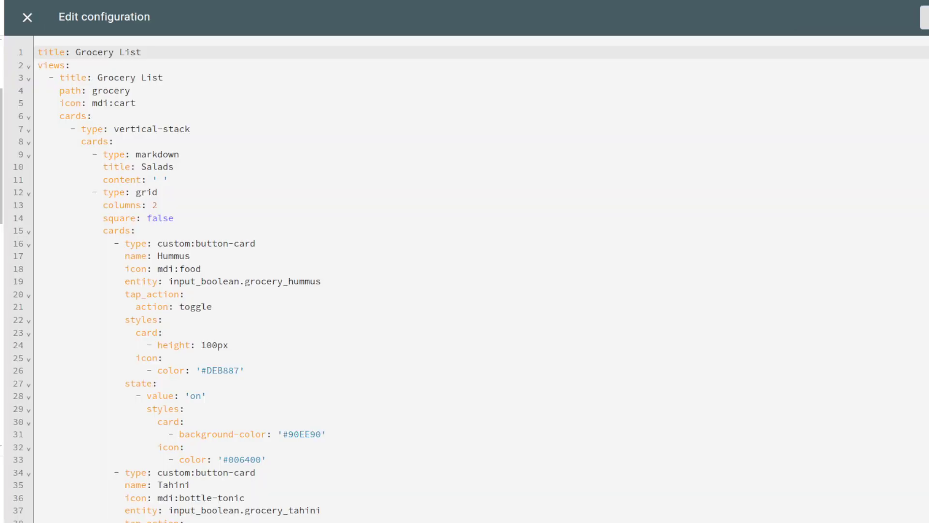
{"action": "key", "text": "ctrl+a"}
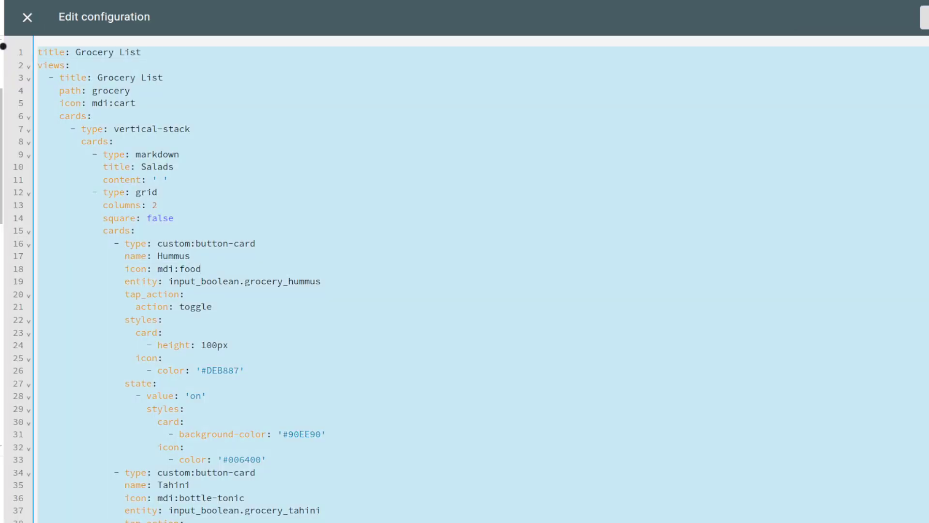
{"action": "key", "text": "ctrl+v"}
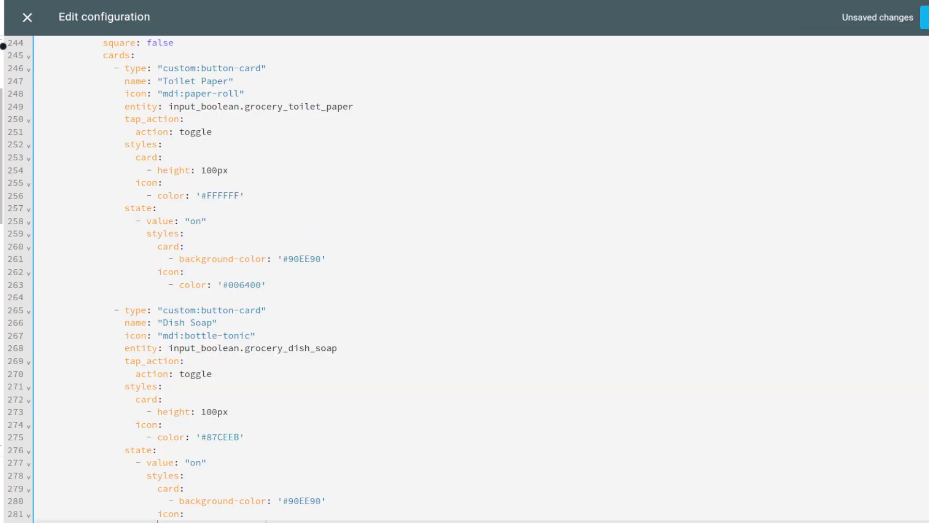
{"action": "key", "text": "ctrl+s"}
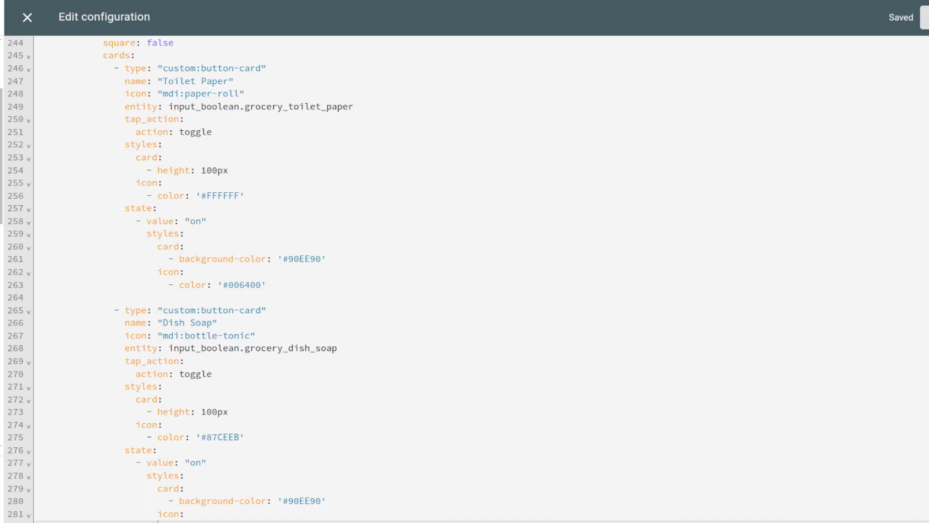
{"action": "key", "text": "Escape"}
Step: Scroll the Grocery List dashboard to inspect the blank Milk tile
{"action": "scroll", "coordinate": [483, 290], "scroll_direction": "down", "scroll_amount": 2}
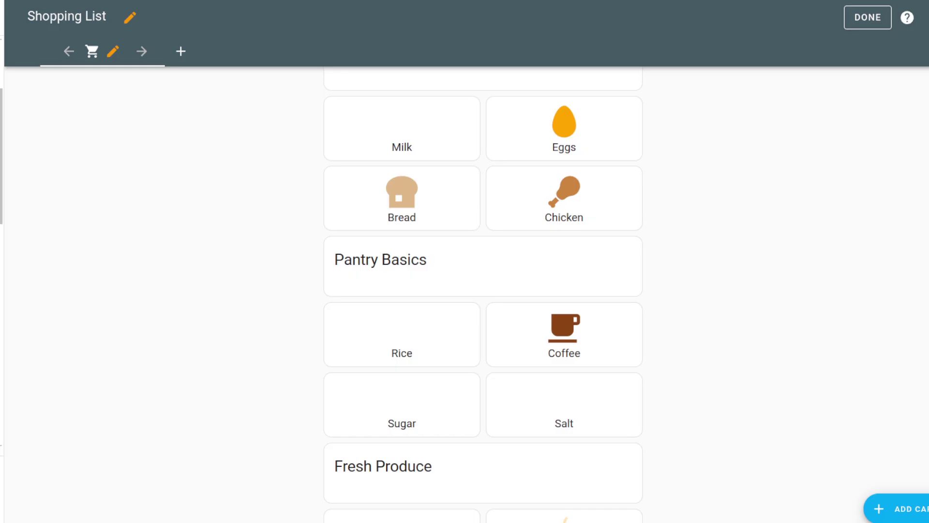
{"action": "scroll", "coordinate": [483, 290], "scroll_direction": "down", "scroll_amount": 4}
{"action": "scroll", "coordinate": [483, 291], "scroll_direction": "up", "scroll_amount": 3}
{"action": "scroll", "coordinate": [483, 290], "scroll_direction": "up", "scroll_amount": 3}
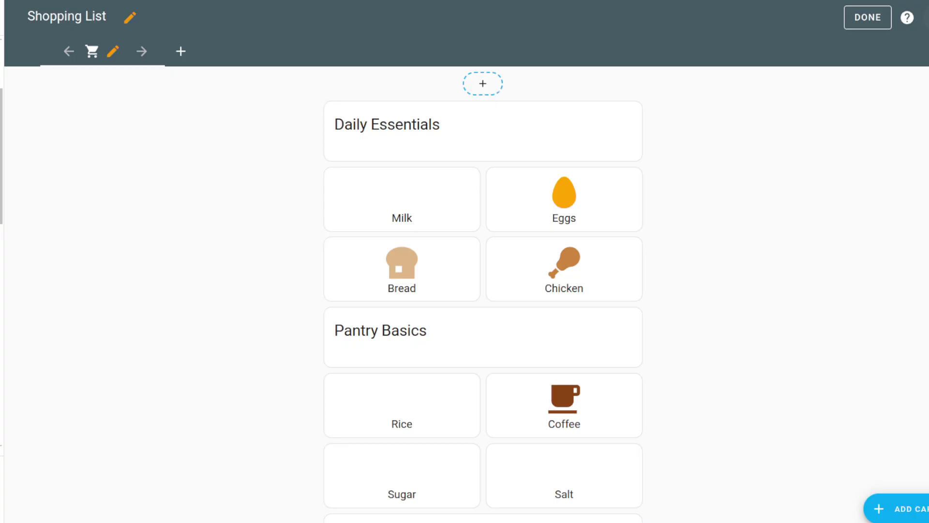
Step: Reopen the dashboard's raw YAML configuration and highlight the Milk icon on line 18
{"action": "left_click", "coordinate": [924, 17]}
{"action": "left_click", "coordinate": [871, 84]}
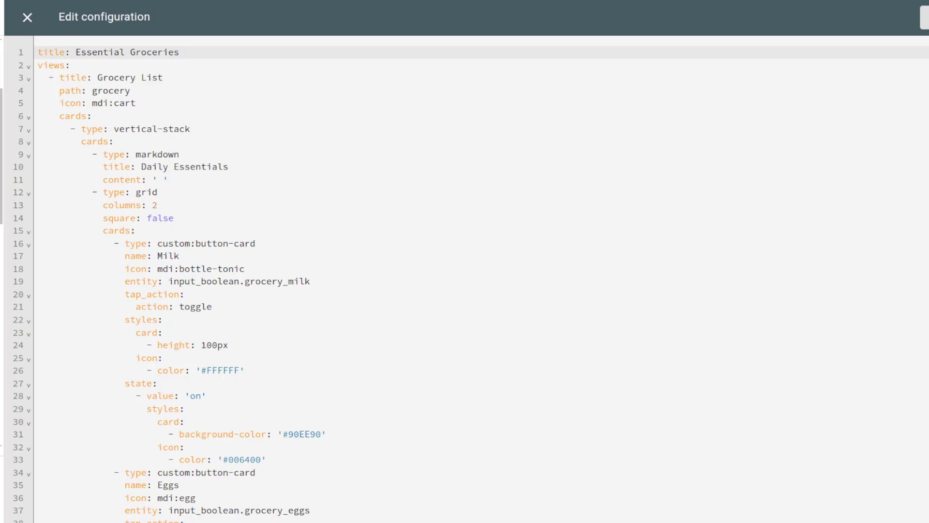
{"action": "scroll", "coordinate": [464, 280], "scroll_direction": "down", "scroll_amount": 2}
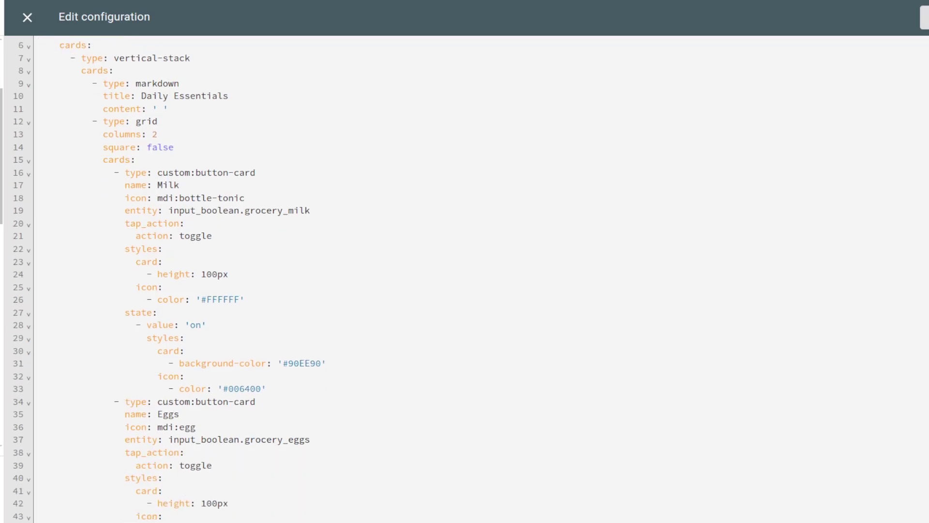
{"action": "left_click_drag", "start_coordinate": [157, 197], "coordinate": [245, 197]}
Step: Scroll up and down through the dashboard YAML to review the card definitions
{"action": "scroll", "coordinate": [245, 197], "scroll_direction": "down", "scroll_amount": 2}
{"action": "scroll", "coordinate": [246, 55], "scroll_direction": "down", "scroll_amount": 3}
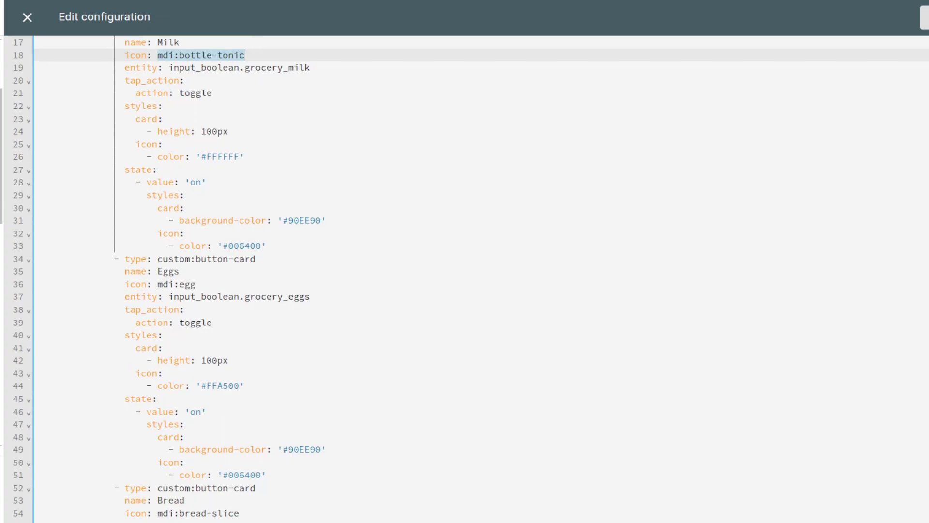
{"action": "scroll", "coordinate": [245, 55], "scroll_direction": "down", "scroll_amount": 3}
{"action": "scroll", "coordinate": [245, 55], "scroll_direction": "down", "scroll_amount": 3}
{"action": "scroll", "coordinate": [245, 55], "scroll_direction": "up", "scroll_amount": 3}
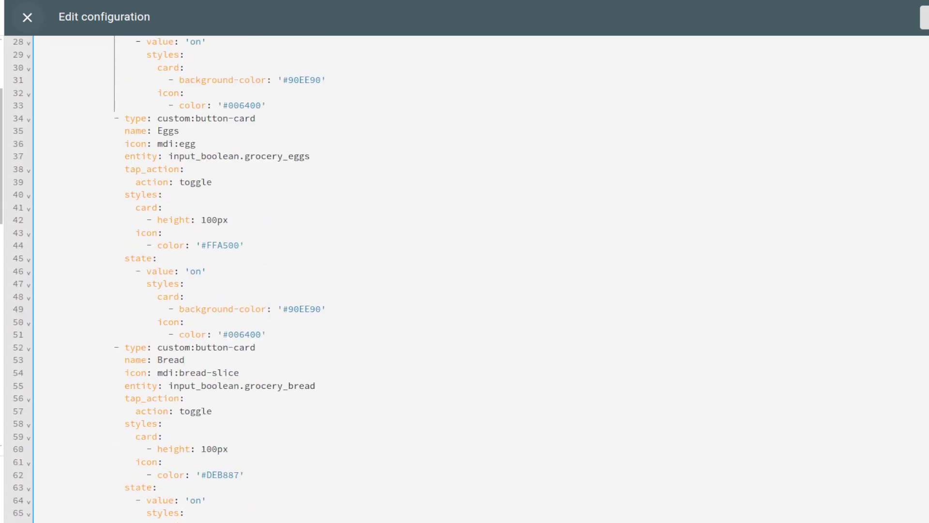
{"action": "scroll", "coordinate": [484, 294], "scroll_direction": "down", "scroll_amount": 8}
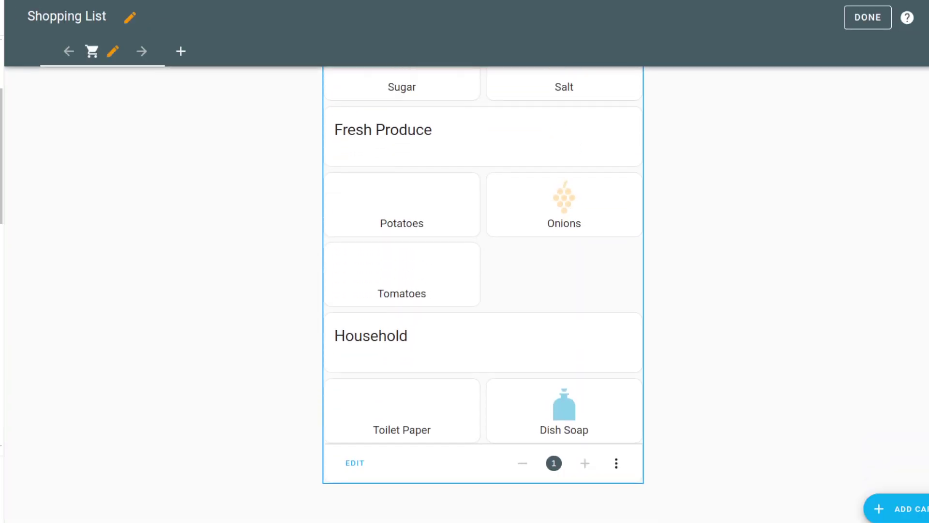
{"action": "scroll", "coordinate": [483, 291], "scroll_direction": "up", "scroll_amount": 3}
{"action": "scroll", "coordinate": [484, 291], "scroll_direction": "up", "scroll_amount": 5}
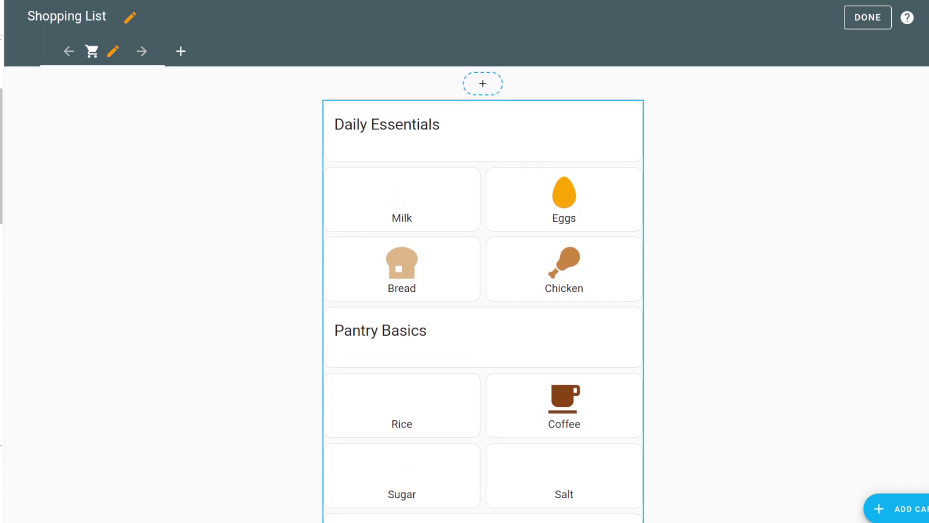
{"action": "scroll", "coordinate": [483, 294], "scroll_direction": "down", "scroll_amount": 3}
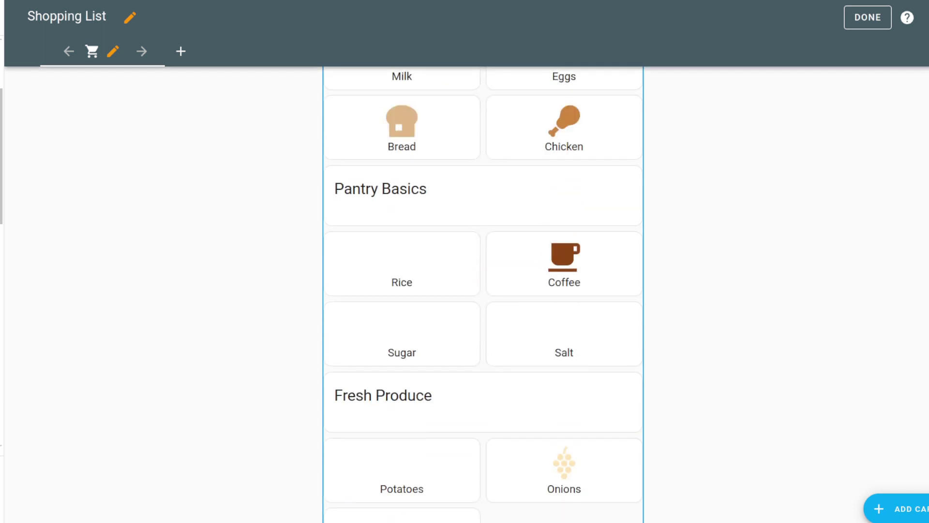
{"action": "scroll", "coordinate": [483, 294], "scroll_direction": "down", "scroll_amount": 4}
{"action": "scroll", "coordinate": [484, 294], "scroll_direction": "up", "scroll_amount": 6}
{"action": "scroll", "coordinate": [484, 294], "scroll_direction": "up", "scroll_amount": 2}
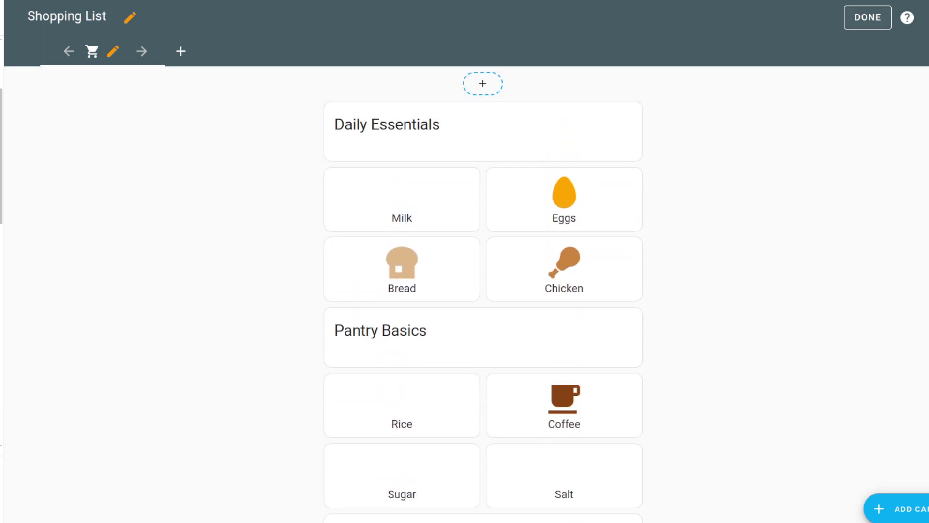
{"action": "scroll", "coordinate": [484, 290], "scroll_direction": "down", "scroll_amount": 4}
{"action": "scroll", "coordinate": [483, 290], "scroll_direction": "down", "scroll_amount": 1}
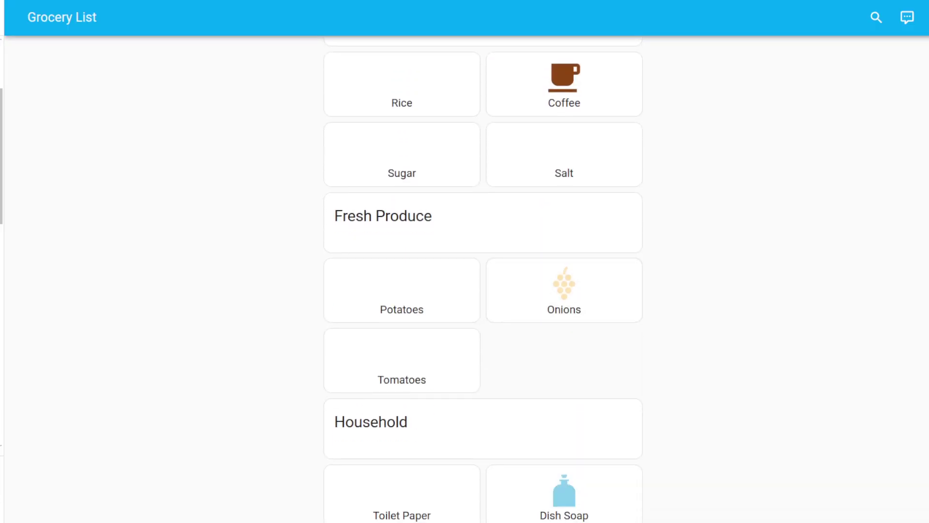
{"action": "scroll", "coordinate": [483, 290], "scroll_direction": "up", "scroll_amount": 2}
{"action": "scroll", "coordinate": [483, 290], "scroll_direction": "up", "scroll_amount": 3}
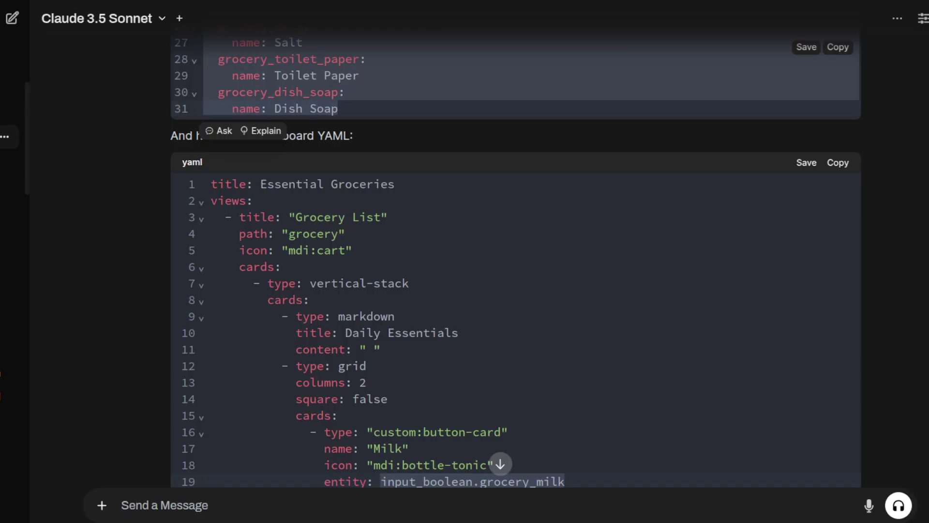
Step: Scroll through the Milk button-card section of Claude's YAML, checking its icon and styling
{"action": "scroll", "coordinate": [515, 261], "scroll_direction": "down", "scroll_amount": 3}
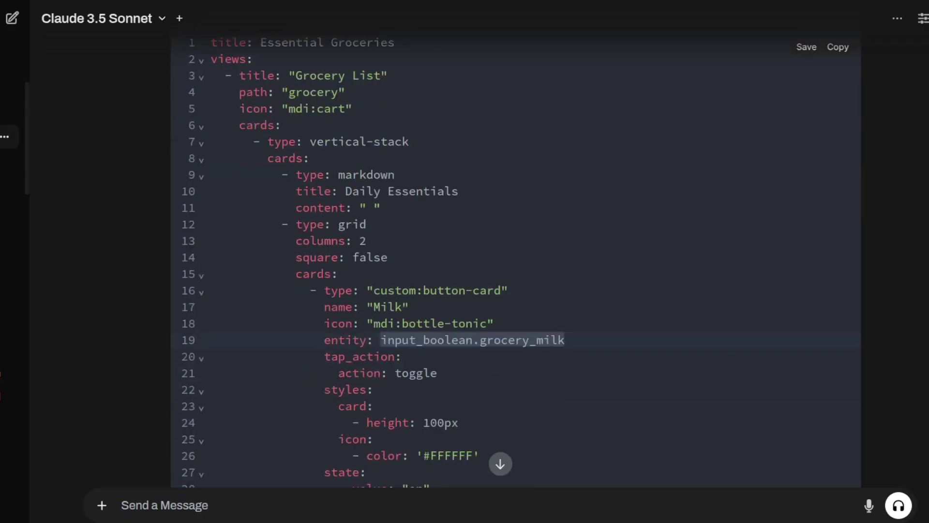
{"action": "scroll", "coordinate": [515, 261], "scroll_direction": "down", "scroll_amount": 3}
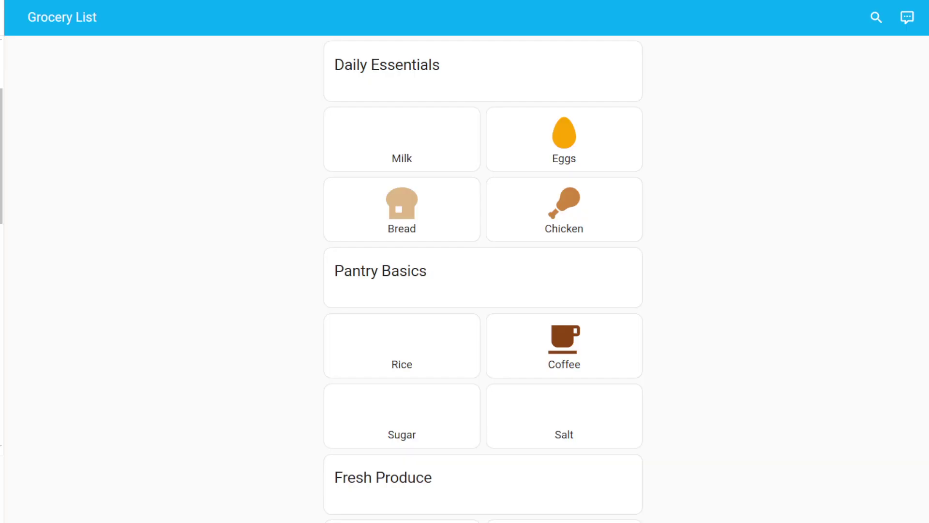
{"action": "scroll", "coordinate": [483, 276], "scroll_direction": "down", "scroll_amount": 2}
{"action": "scroll", "coordinate": [482, 275], "scroll_direction": "down", "scroll_amount": 2}
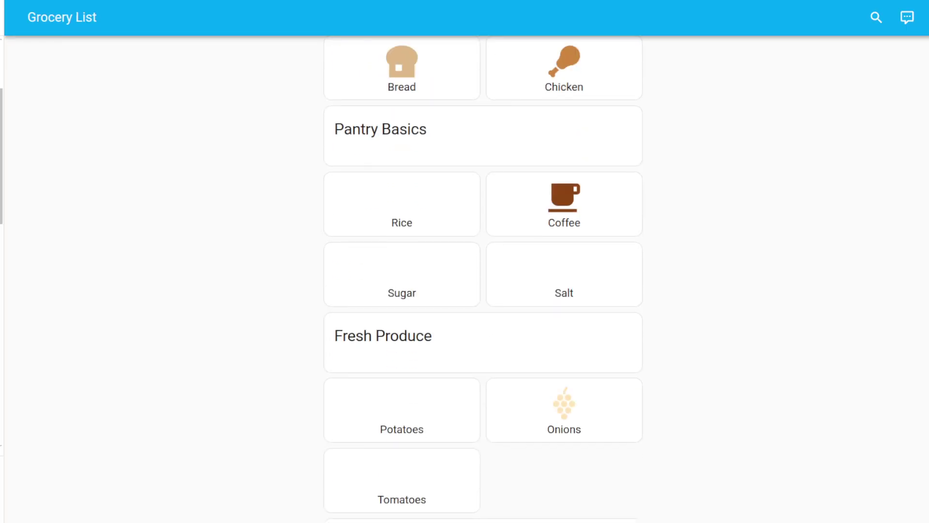
Step: Scroll over the Grocery List tiles, including Rice, Sugar, Salt, Potatoes and Tomatoes
{"action": "scroll", "coordinate": [483, 276], "scroll_direction": "up", "scroll_amount": 3}
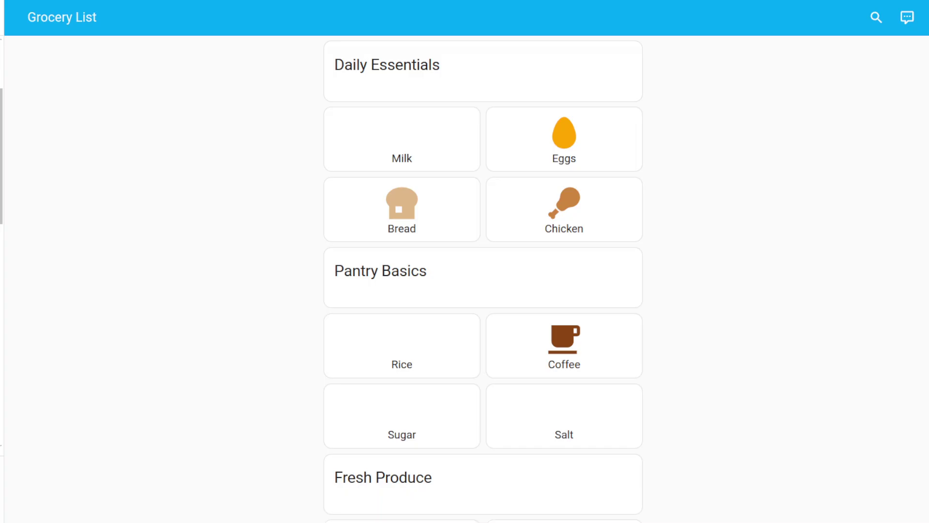
{"action": "scroll", "coordinate": [483, 275], "scroll_direction": "down", "scroll_amount": 2}
{"action": "scroll", "coordinate": [483, 275], "scroll_direction": "down", "scroll_amount": 1}
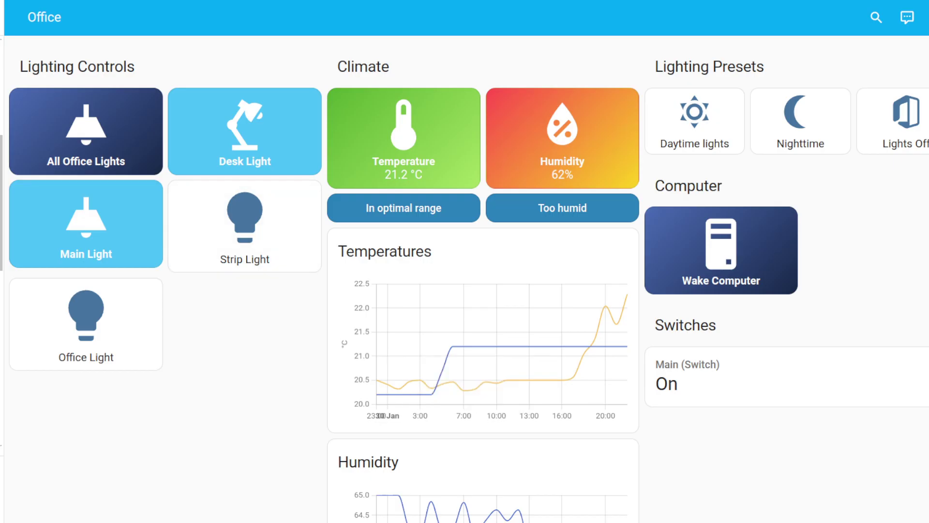
{"action": "left_click", "coordinate": [244, 226]}
{"action": "left_click", "coordinate": [244, 130]}
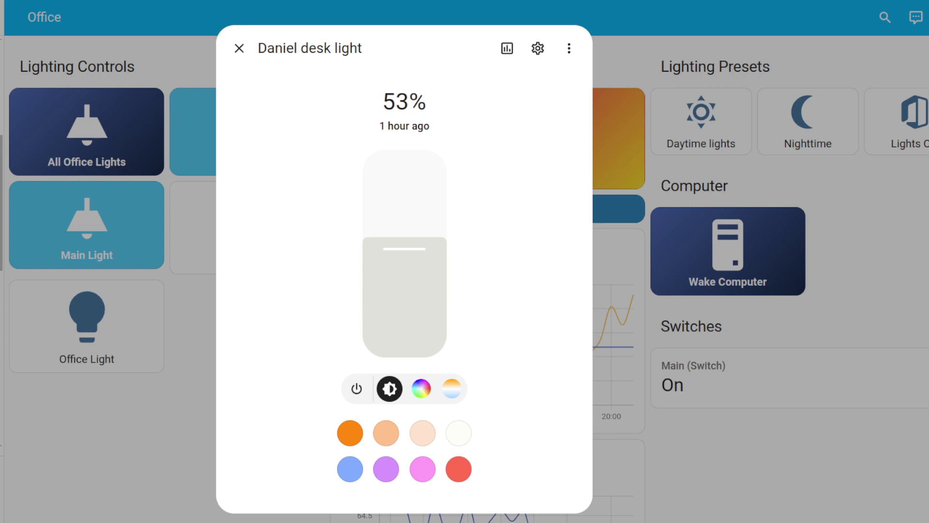
{"action": "left_click", "coordinate": [239, 47]}
{"action": "scroll", "coordinate": [239, 48], "scroll_direction": "down", "scroll_amount": 2}
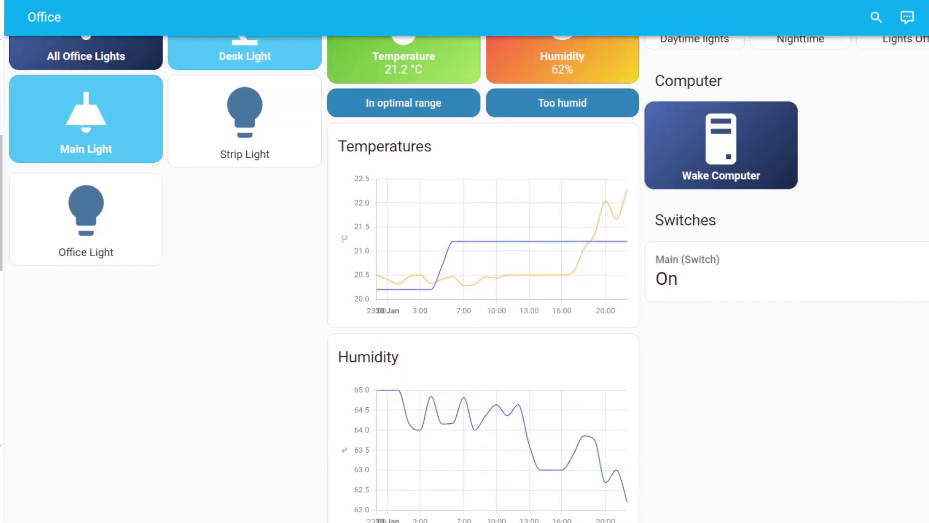
{"action": "scroll", "coordinate": [483, 309], "scroll_direction": "up", "scroll_amount": 2}
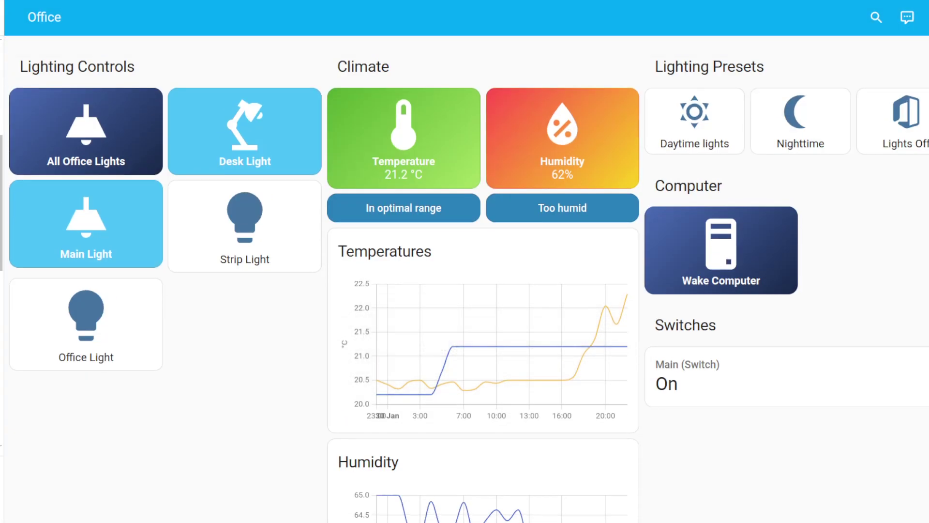